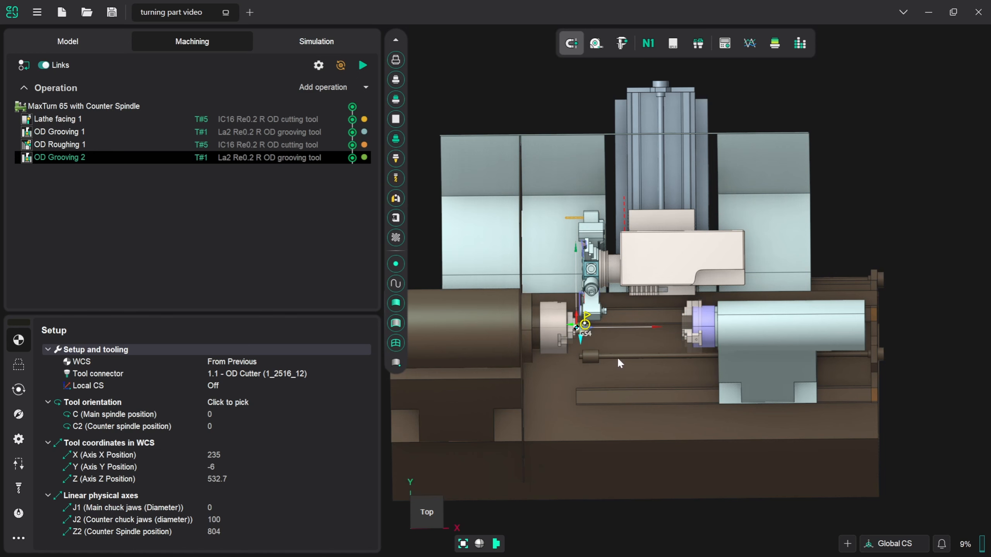
- Add an OD Threading operation after OD Grooving 2
scroll(572, 328, up, 3)
scroll(572, 328, up, 6)
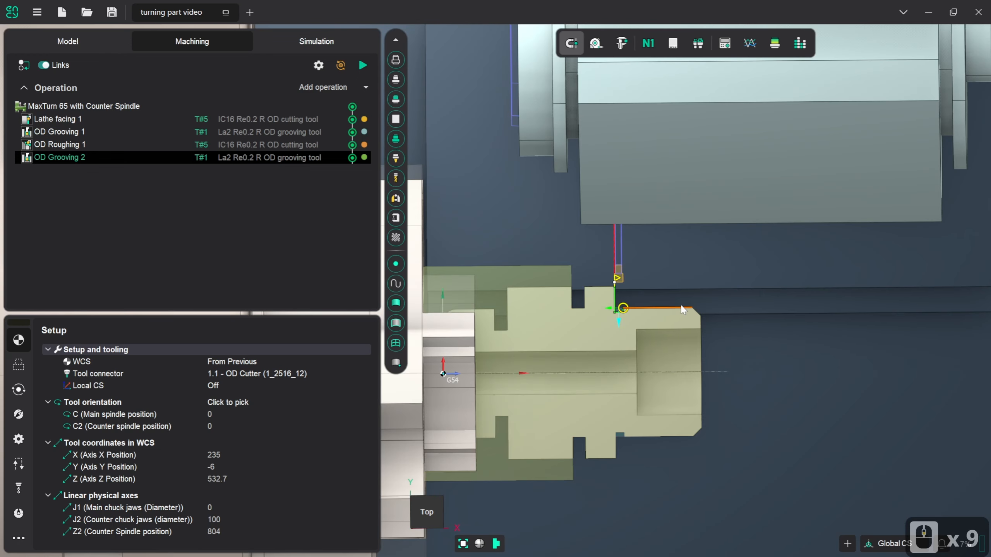
click(367, 88)
mouse_move(328, 120)
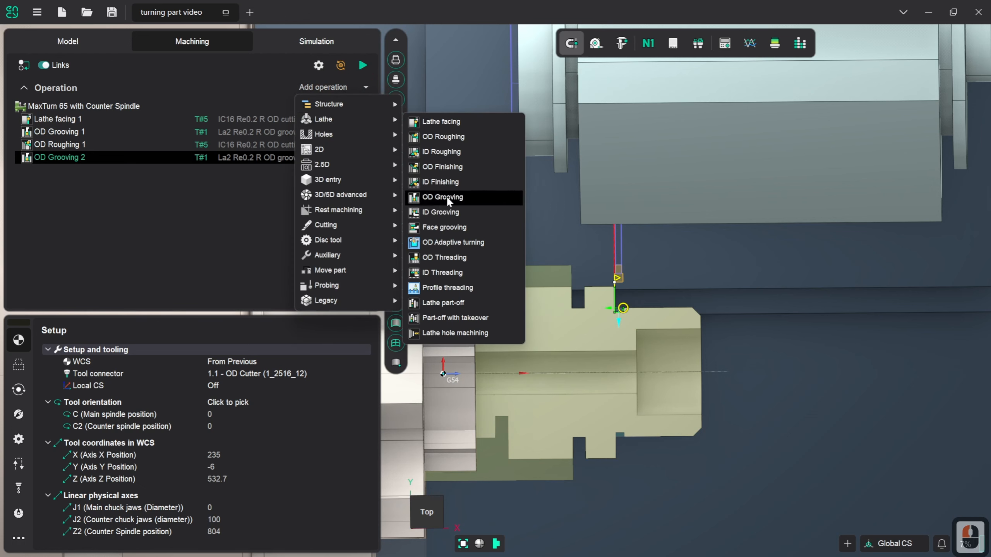
click(464, 258)
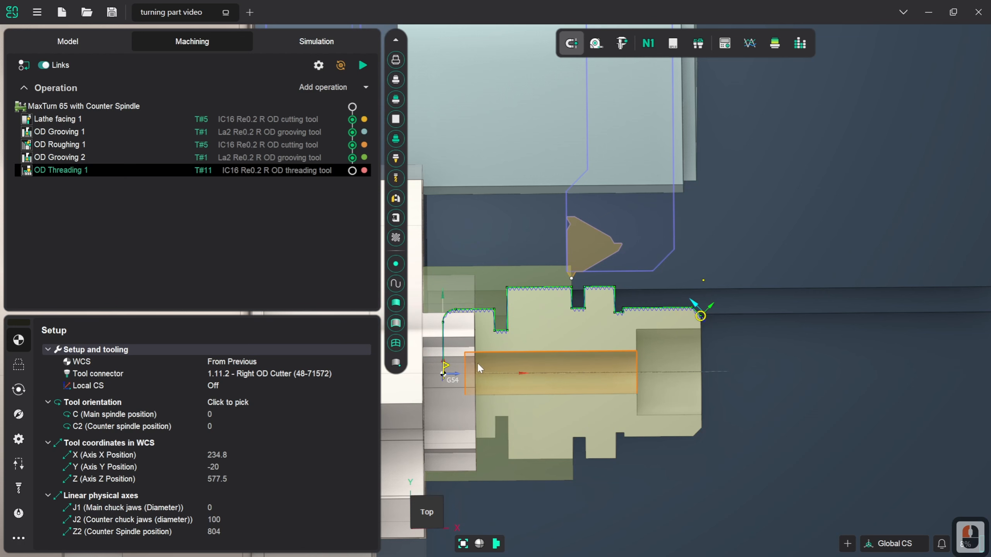
- Limit the threading job to the straight outer surface between the relief groove and the front chamfer of the part
scroll(449, 372, up, 2)
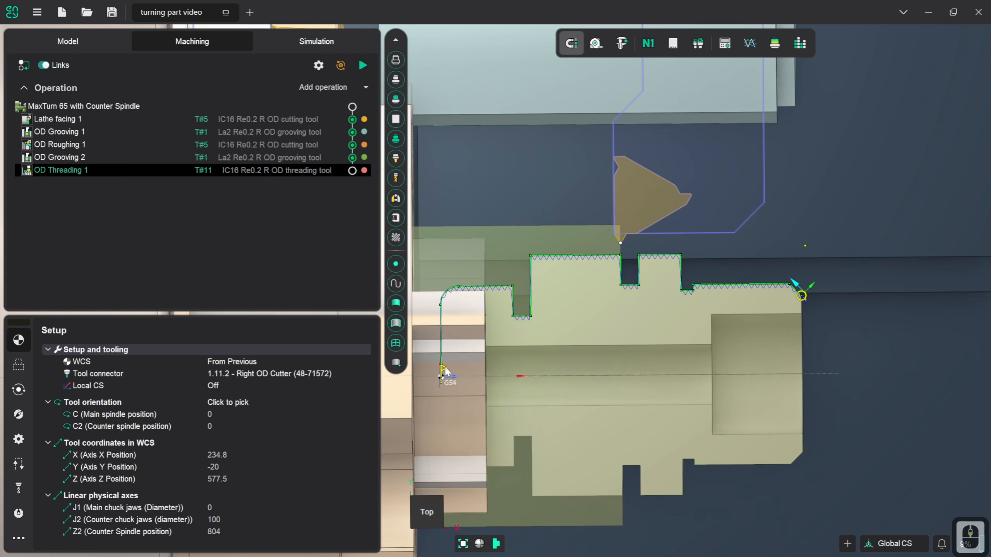
scroll(439, 354, down, 2)
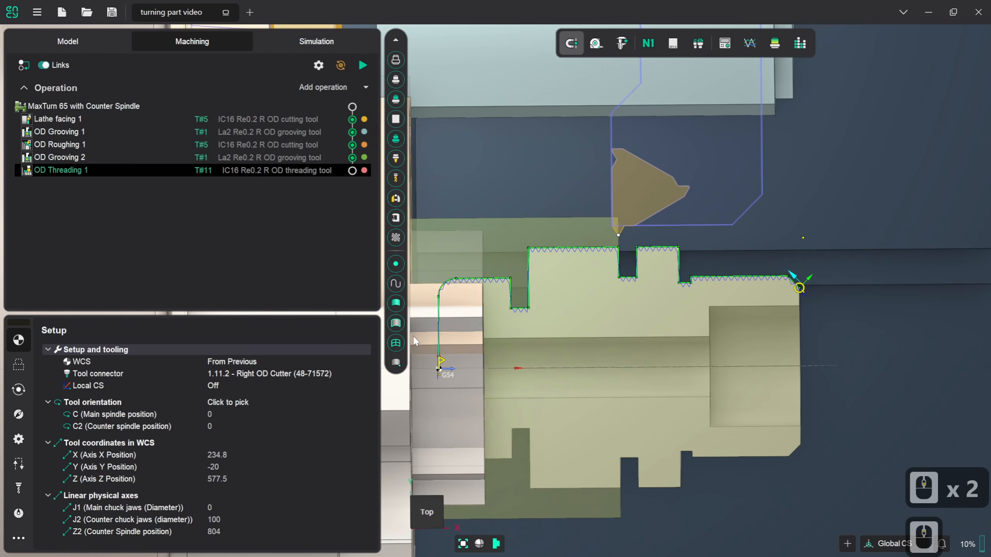
click(20, 365)
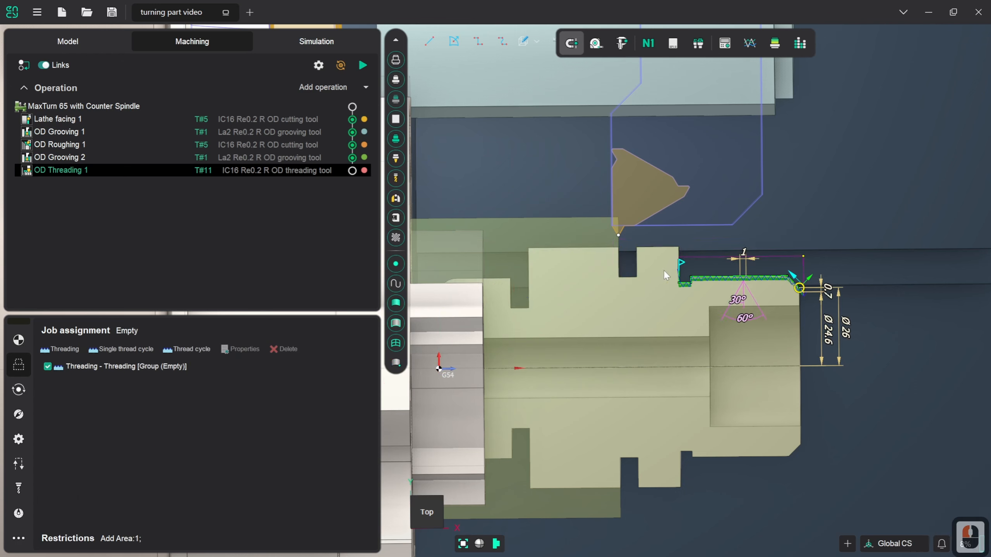
click(690, 278)
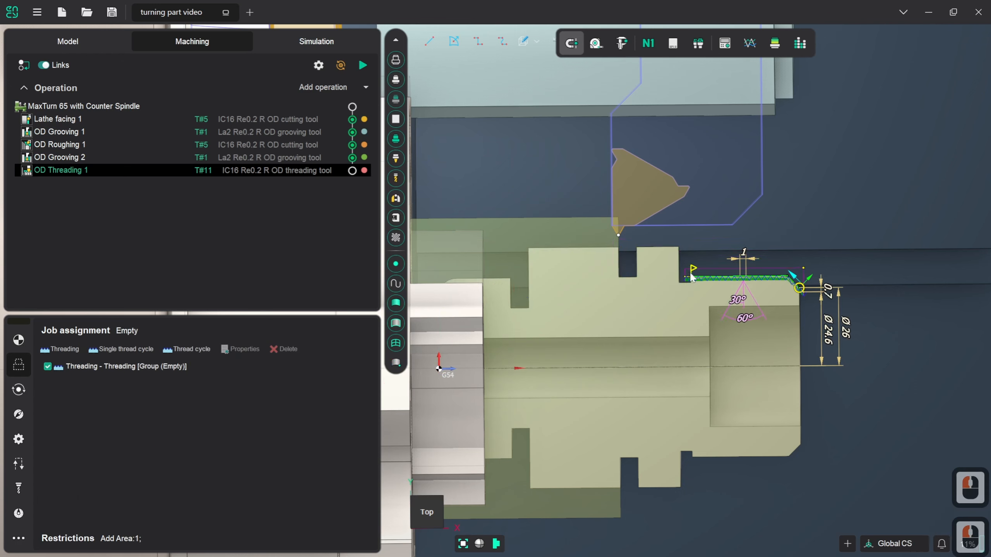
click(799, 286)
drag(800, 286, 793, 278)
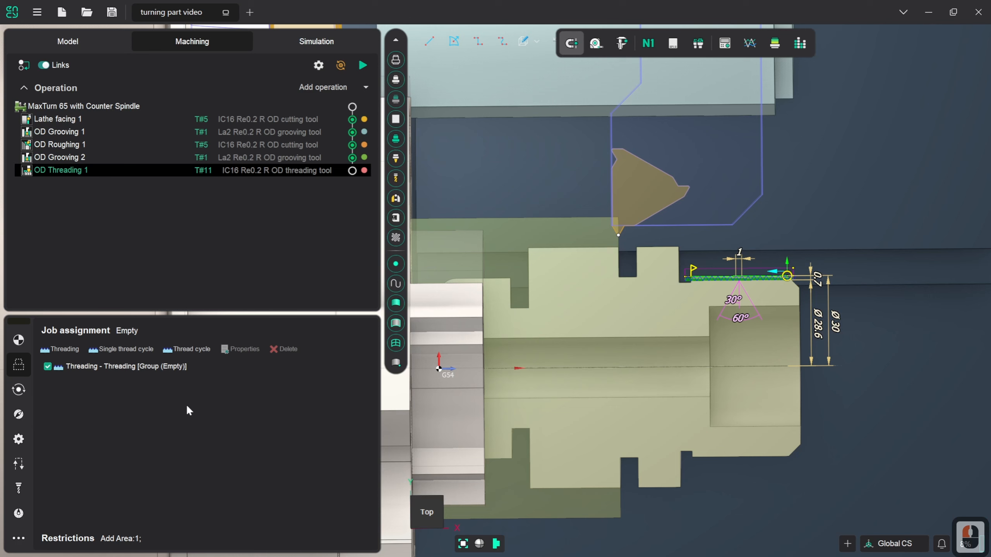
- Review the threading cycle parameters and calculate the OD Threading 1 toolpath
click(18, 389)
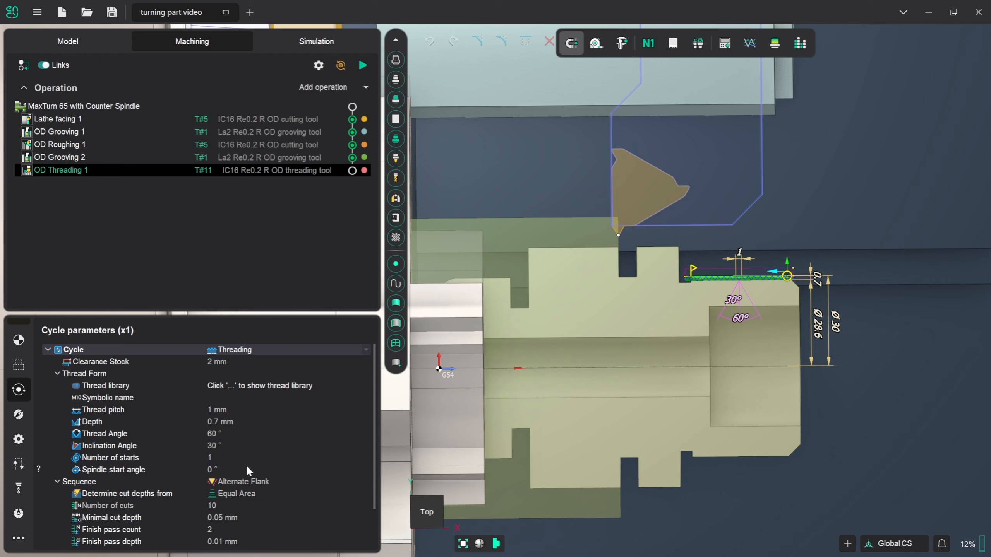
scroll(246, 465, down, 4)
scroll(246, 464, up, 5)
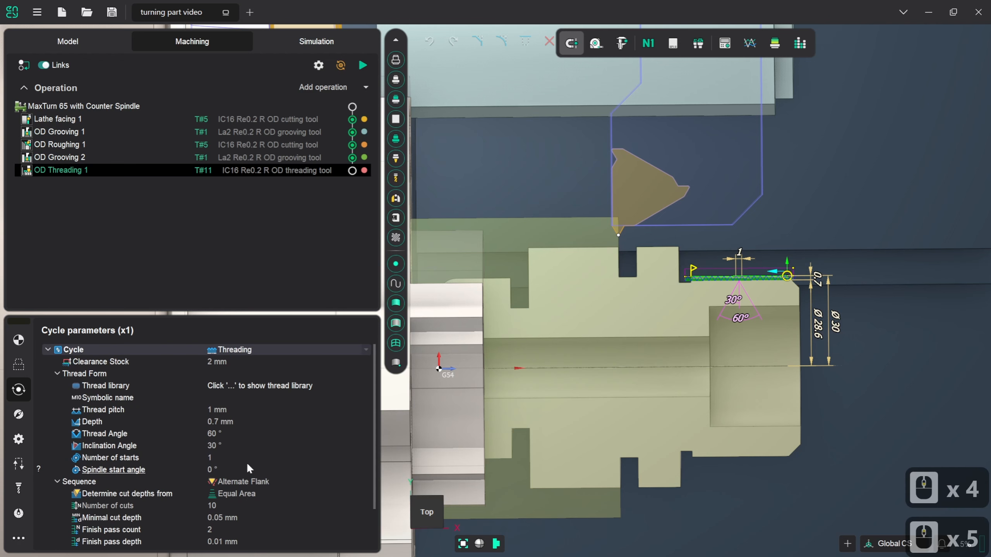
click(362, 66)
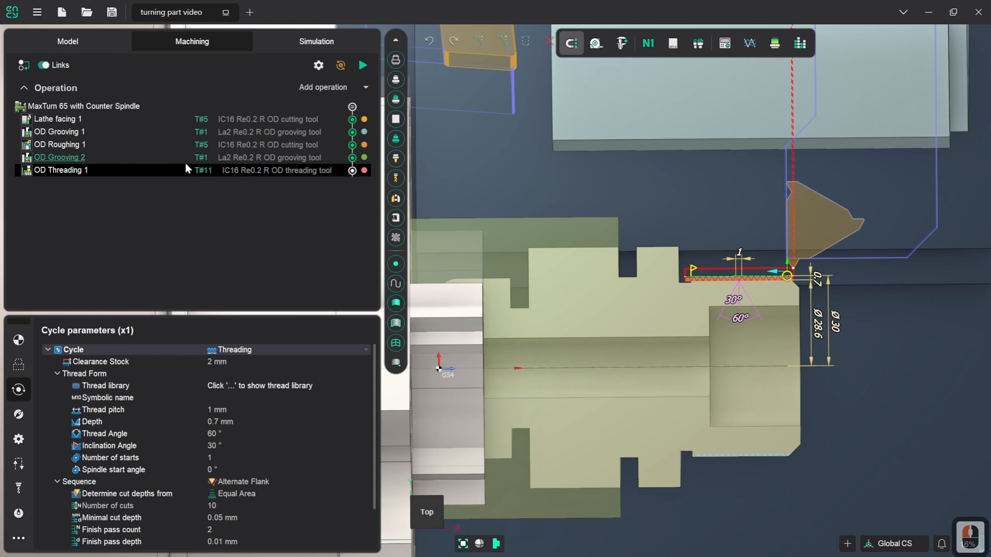
- Run the simulation of OD Threading 1 at a reduced playback speed
click(334, 42)
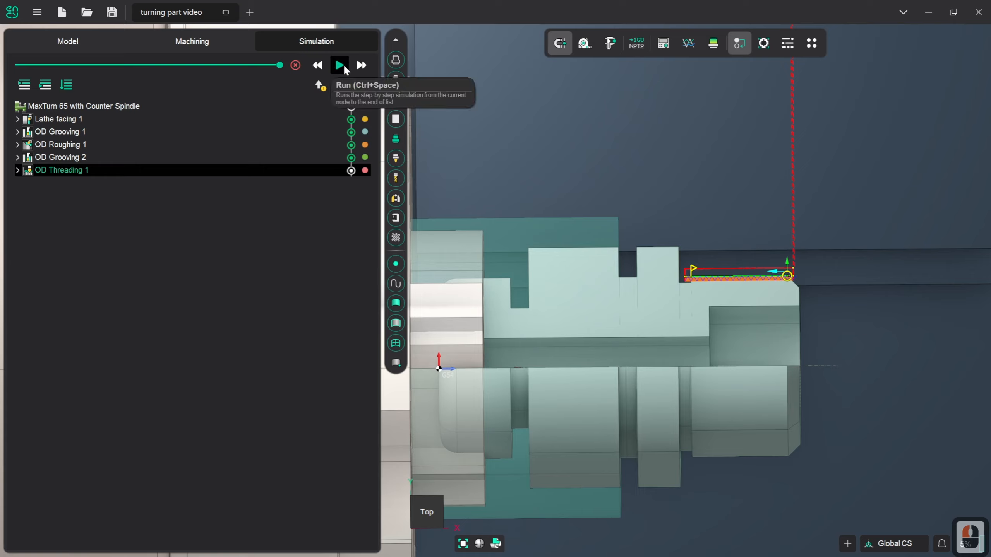
drag(227, 65, 203, 65)
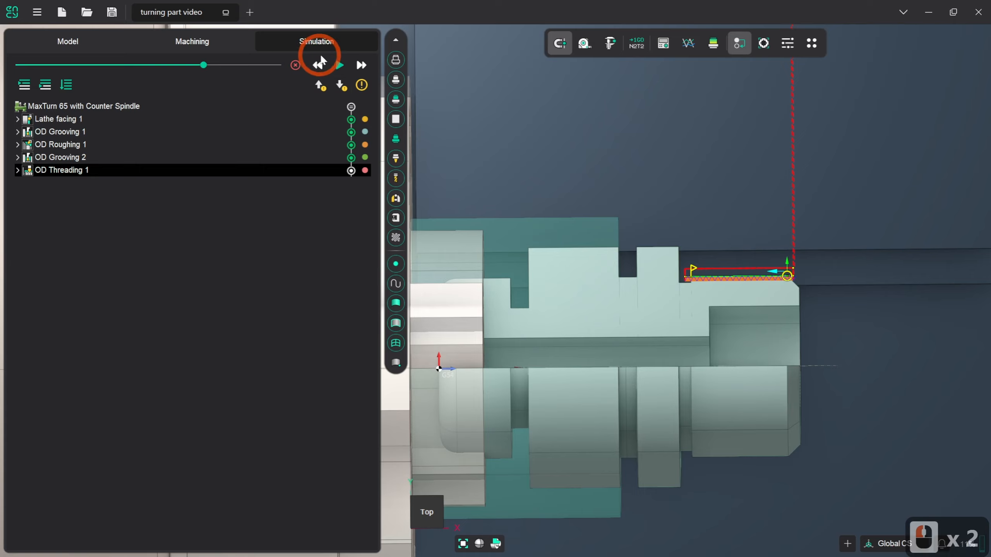
click(339, 64)
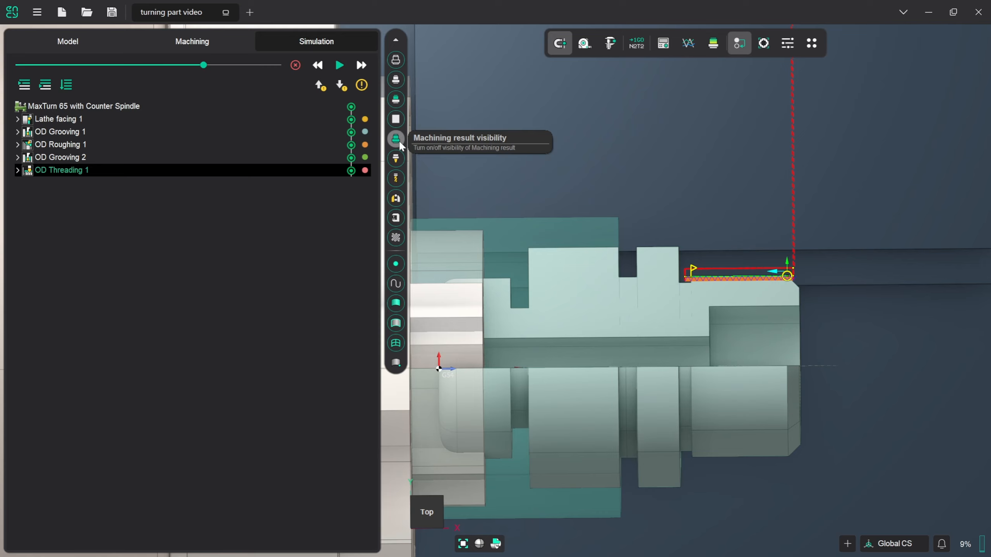
- Show the machining result instead of the part model and choose the 2D section display
click(398, 141)
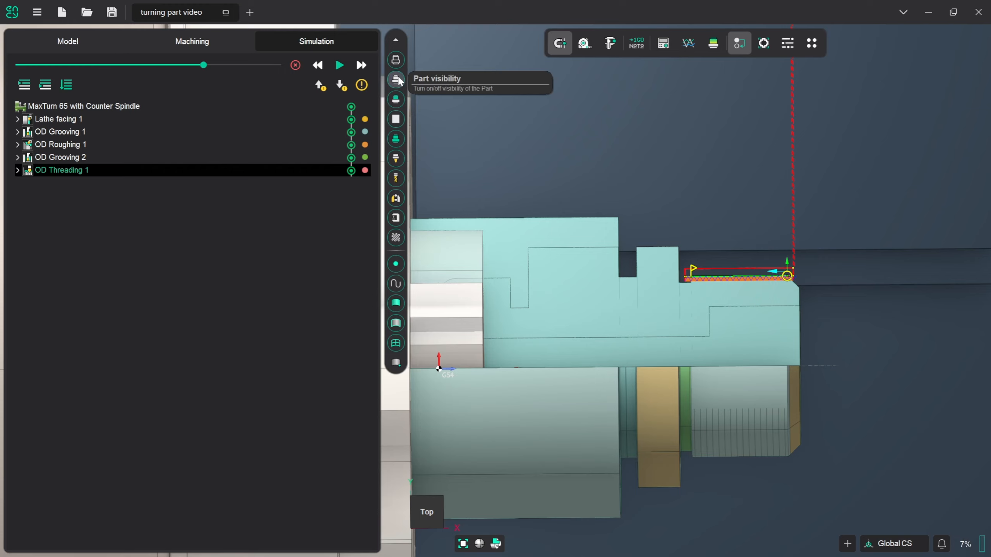
click(397, 80)
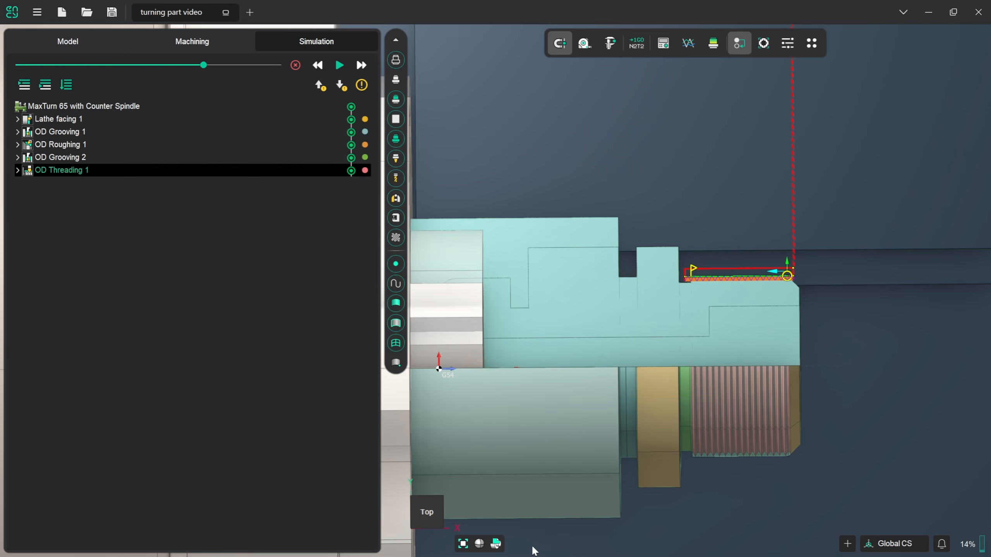
click(495, 543)
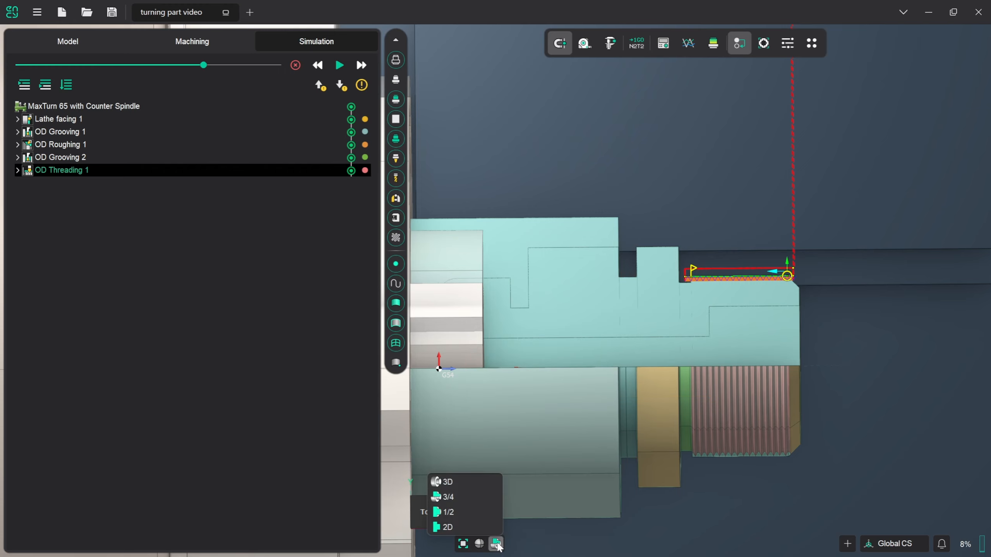
click(445, 527)
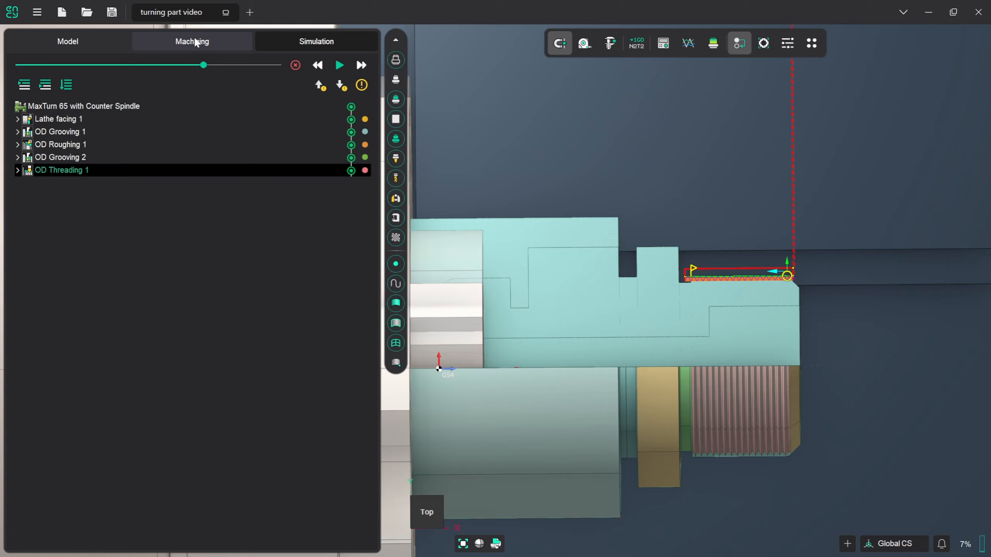
- Add a Lathe hole machining operation after OD Threading 1
click(194, 41)
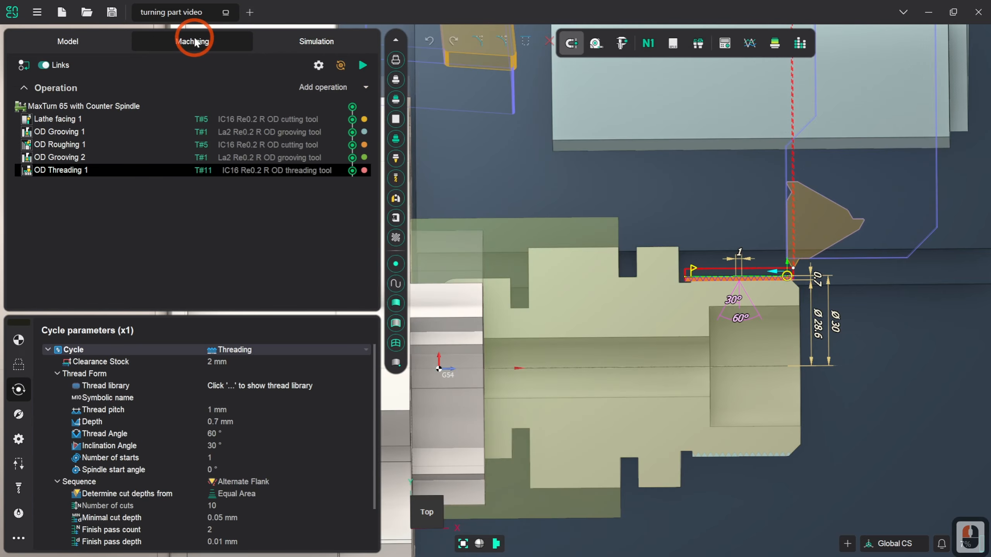
click(363, 84)
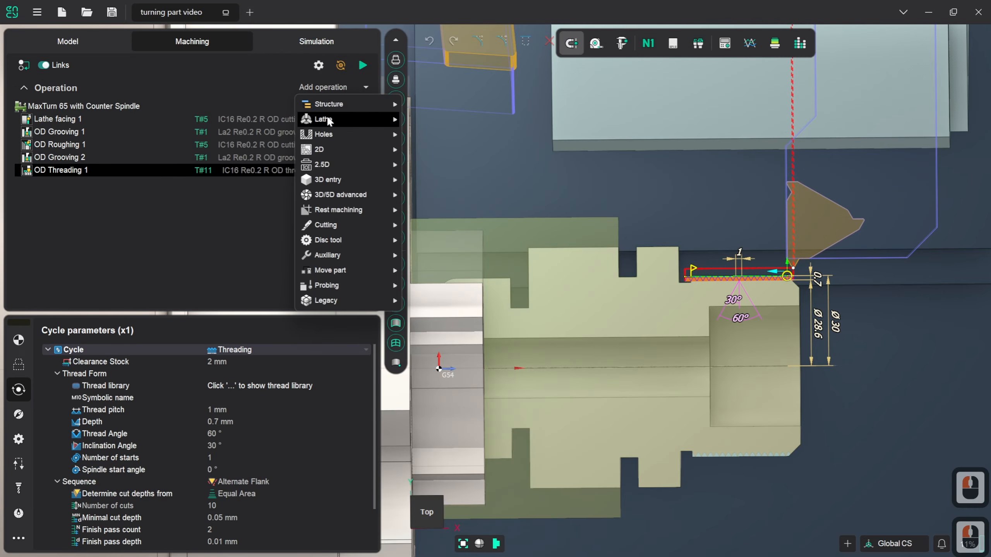
mouse_move(325, 120)
click(464, 332)
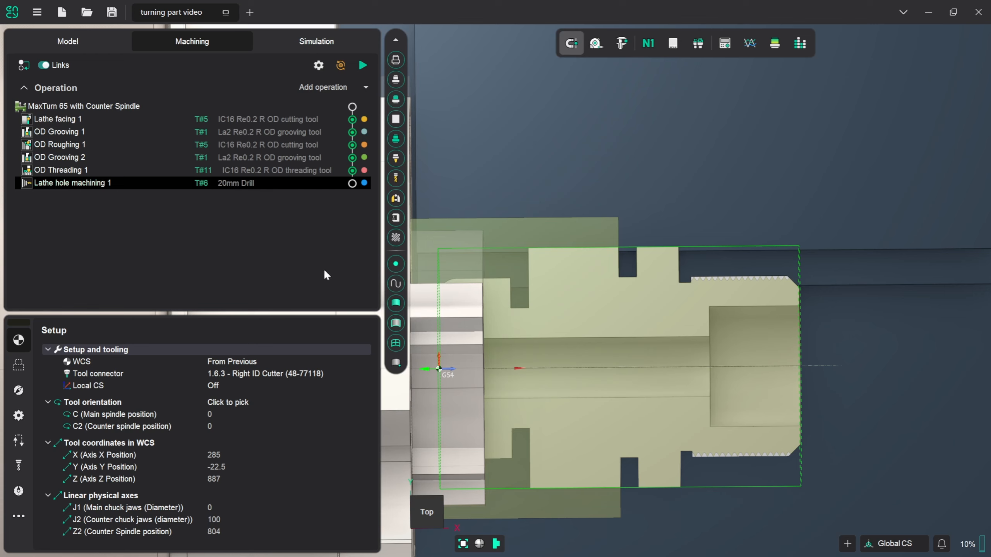
- Assign the 10mm Drill from the project tools to Lathe hole machining 1
click(21, 465)
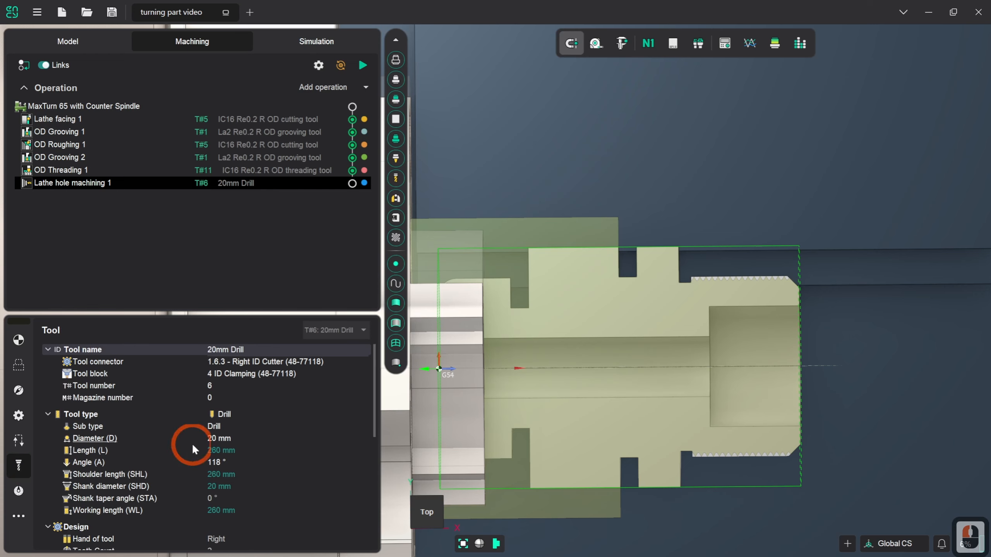
click(322, 332)
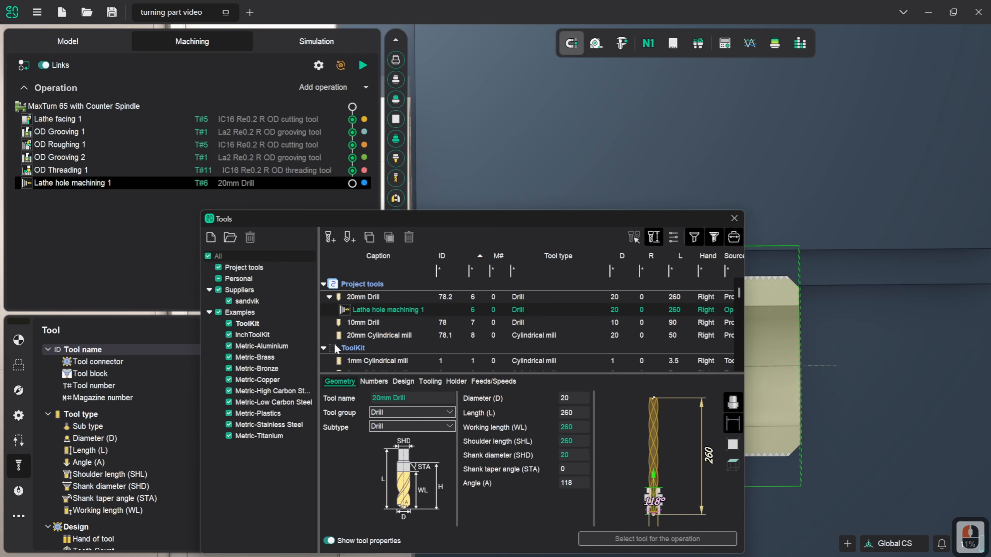
click(402, 323)
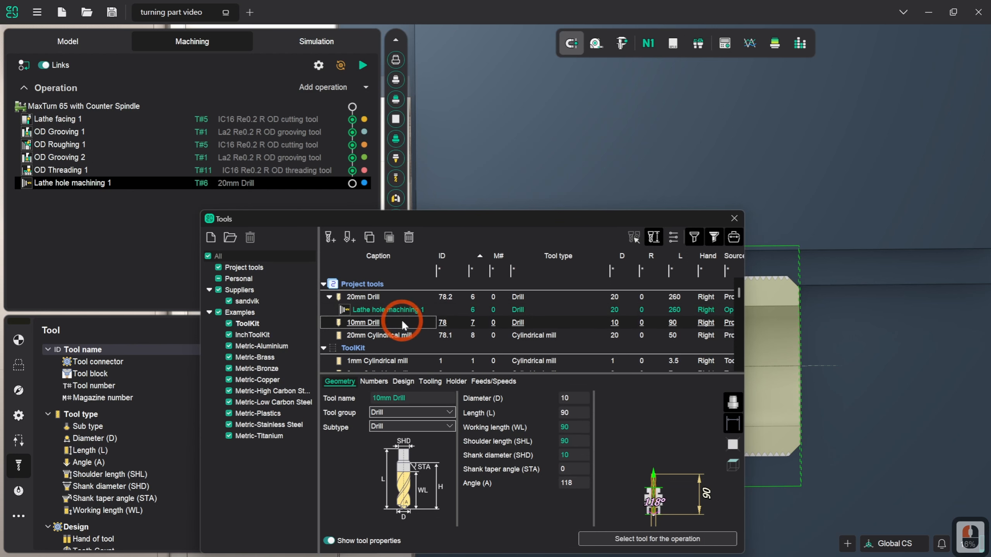
click(676, 541)
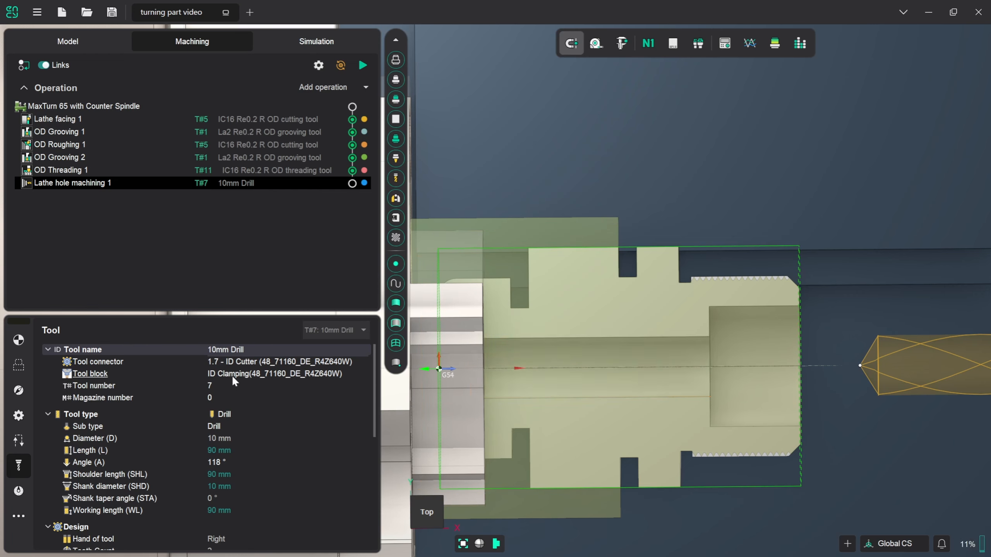
- Set the drilling type to Chip removing and calculate the hole machining toolpath
click(23, 389)
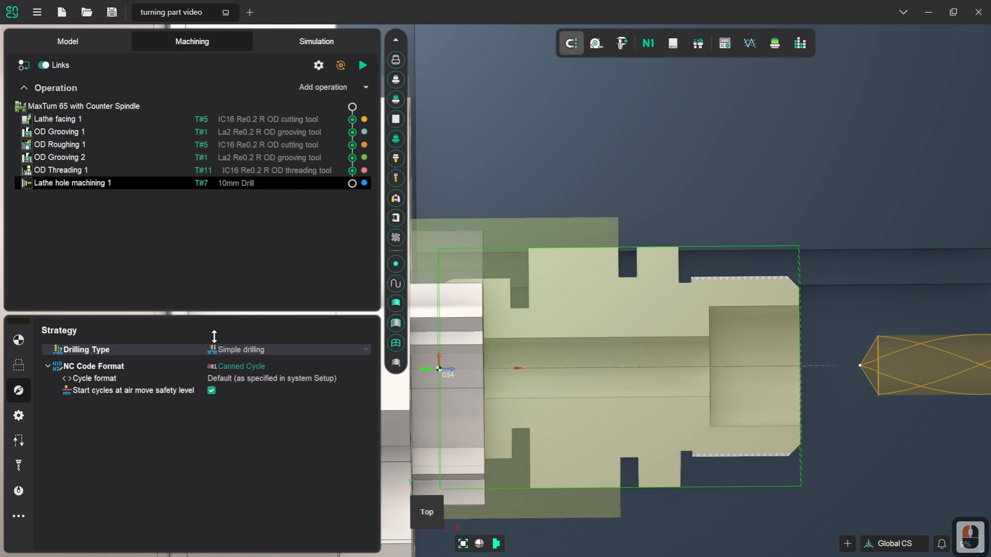
click(365, 350)
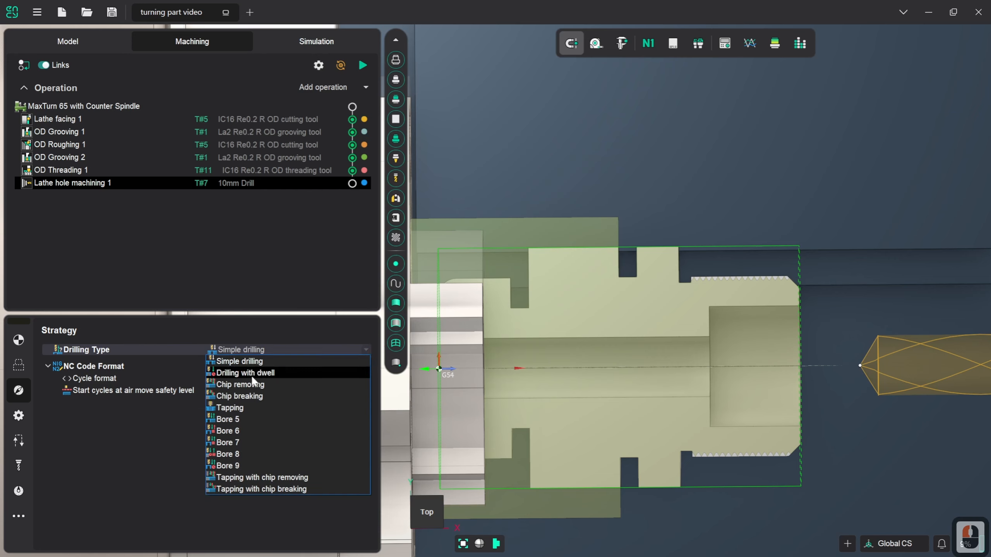
click(253, 385)
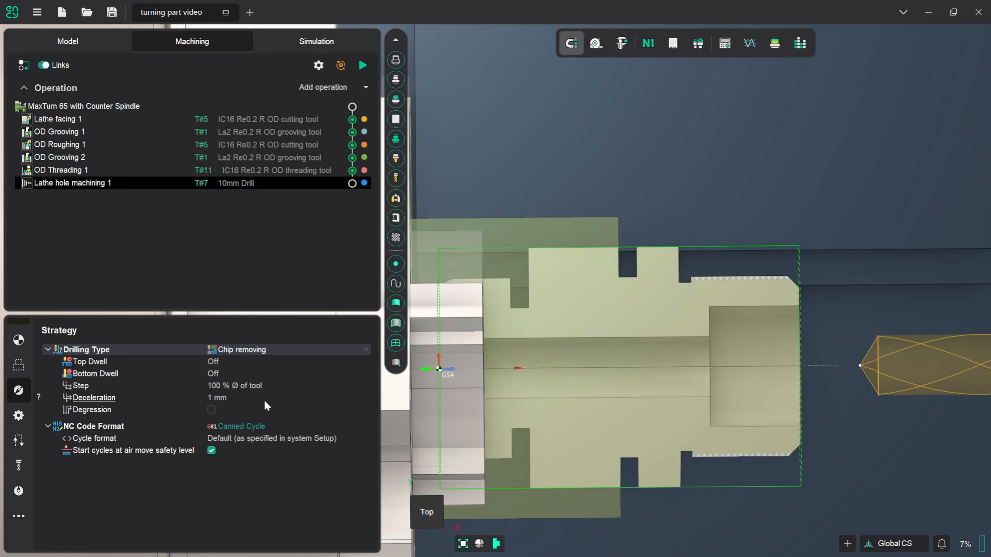
click(366, 65)
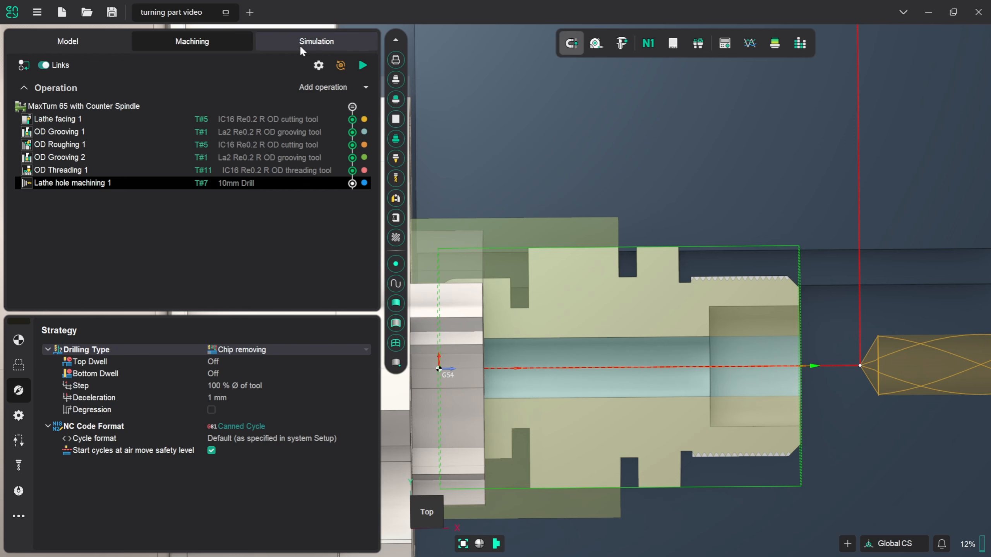
- Simulate Lathe hole machining 1 at a slower playback speed
click(317, 43)
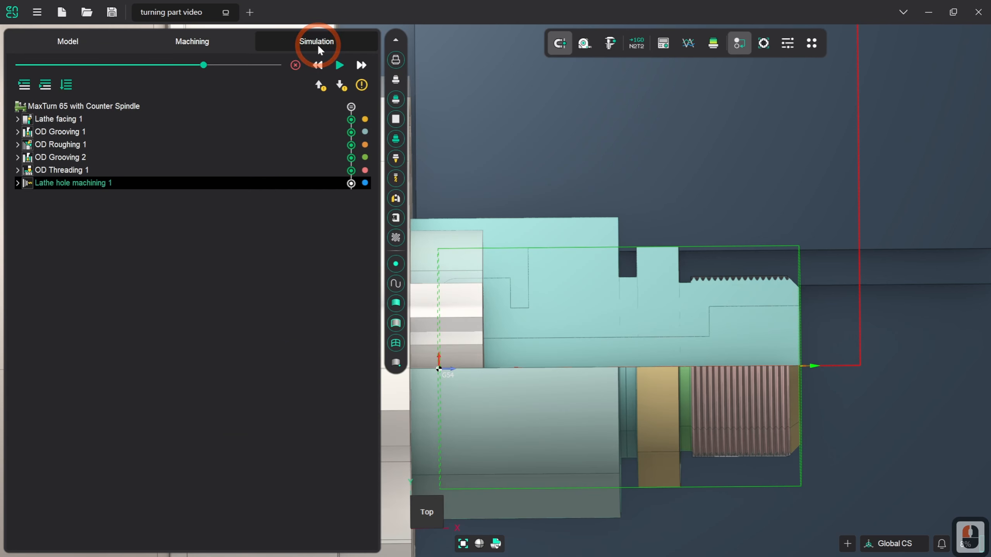
drag(203, 65, 177, 65)
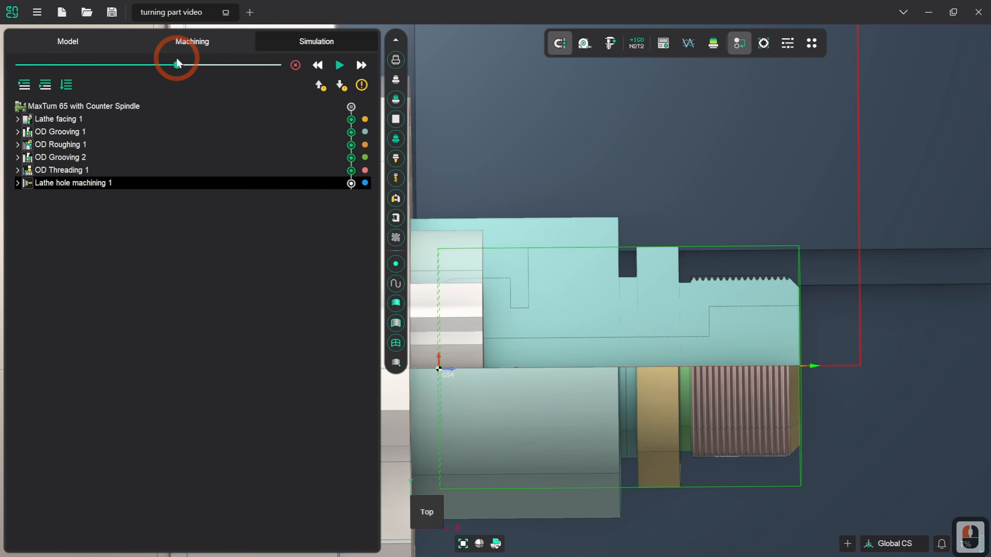
click(339, 67)
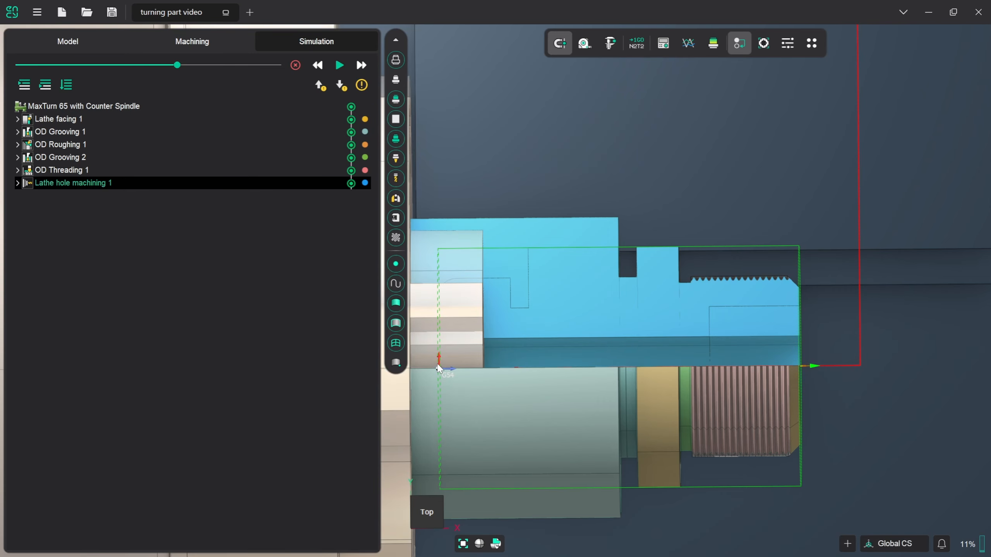
- Set the drill tip compensation of Lathe hole machining 1's hole to Drill tip and recalculate the operation's toolpath
click(221, 44)
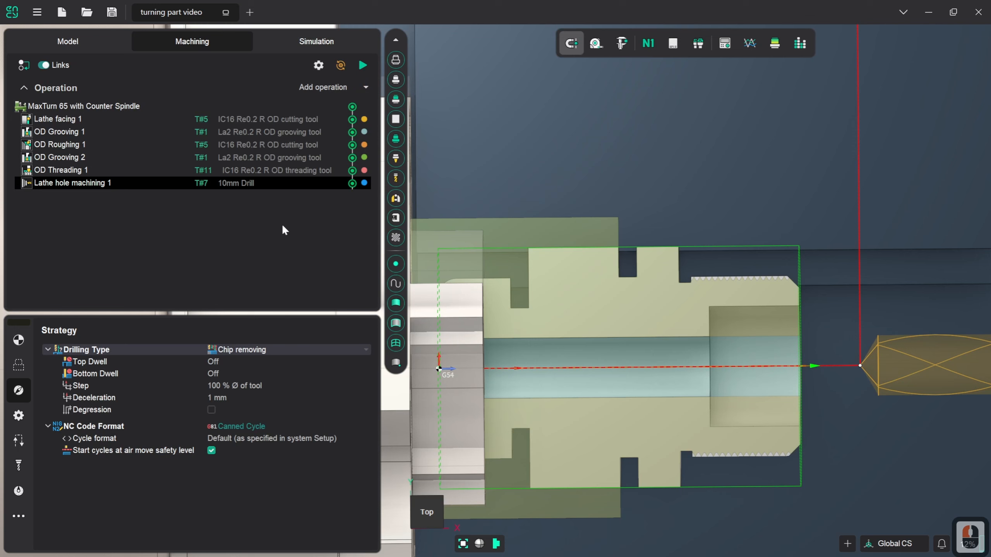
click(18, 366)
click(103, 377)
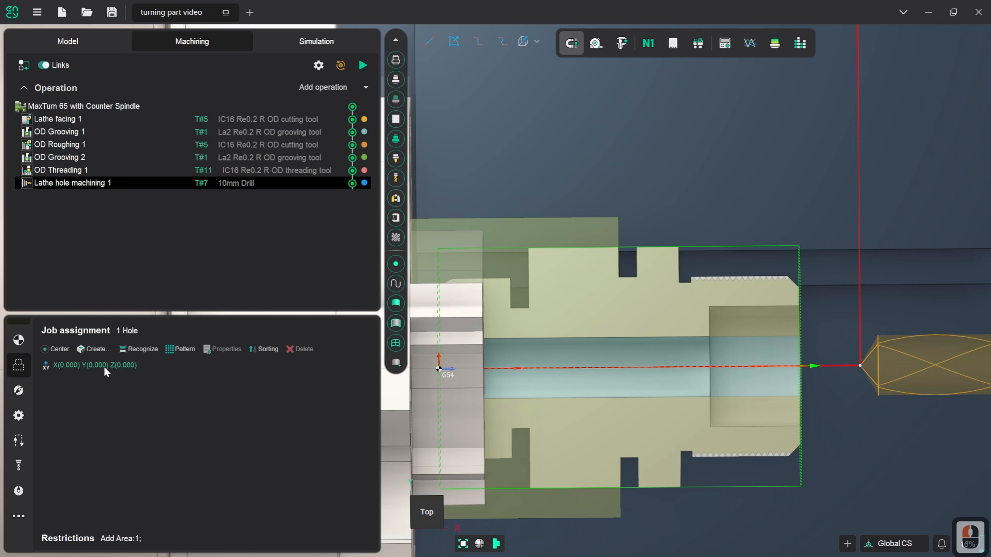
click(102, 366)
click(232, 354)
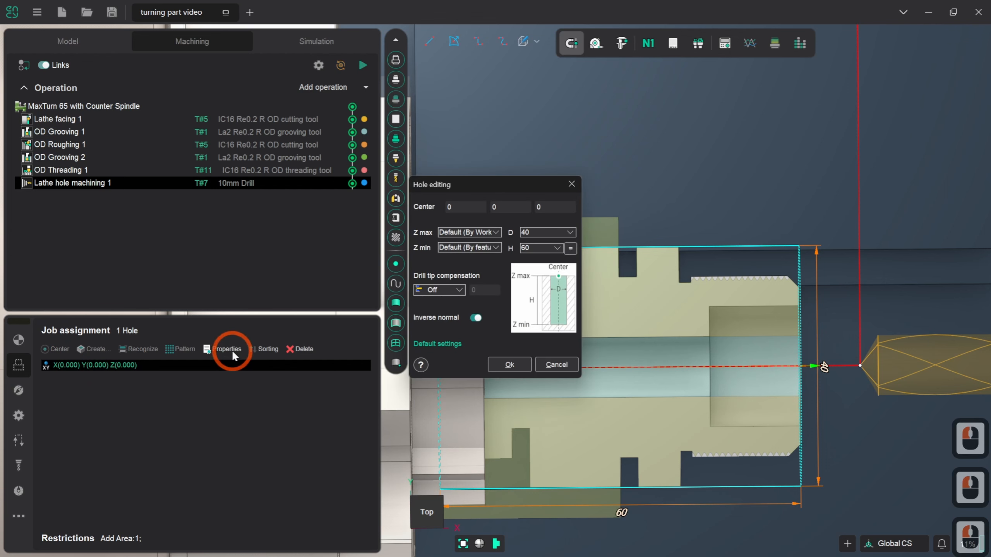
click(461, 289)
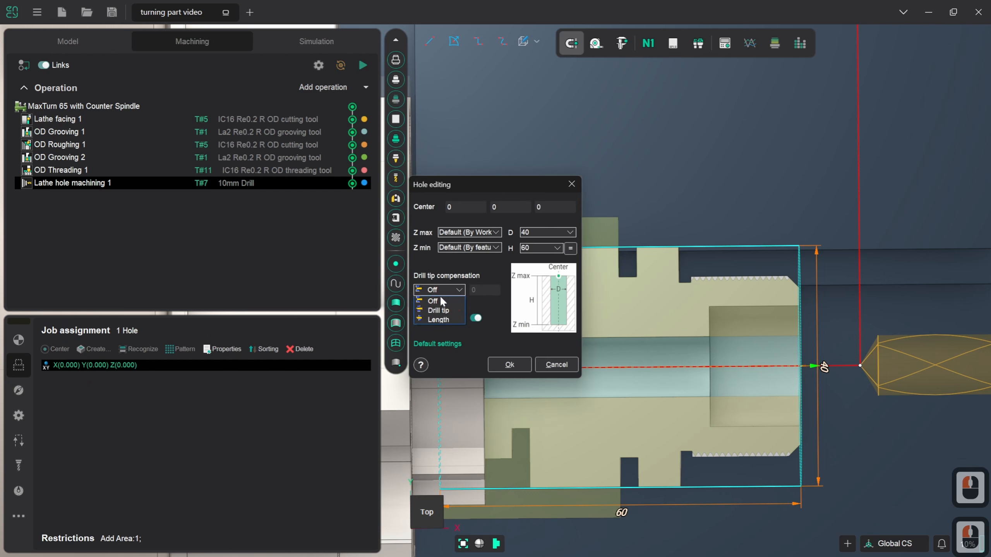
click(437, 311)
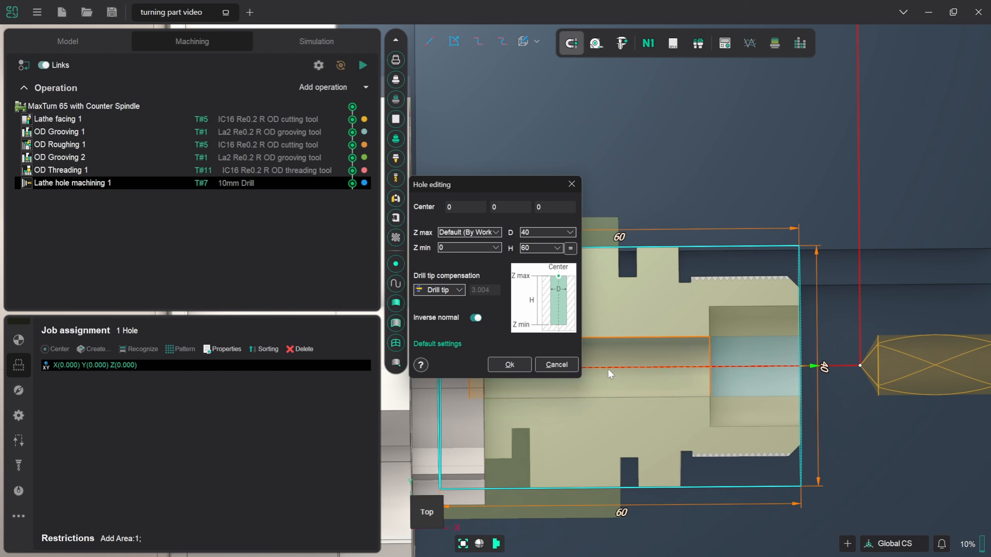
click(510, 366)
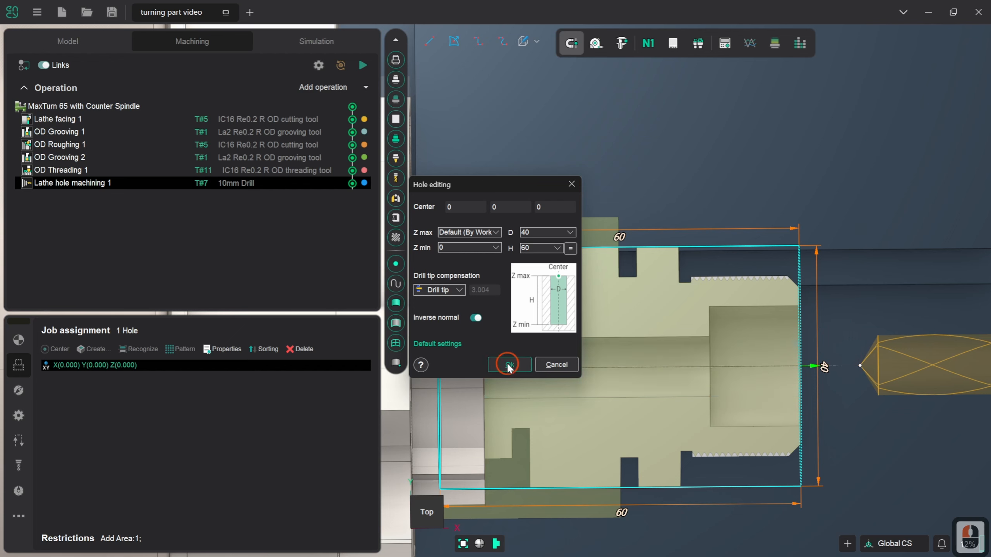
click(362, 65)
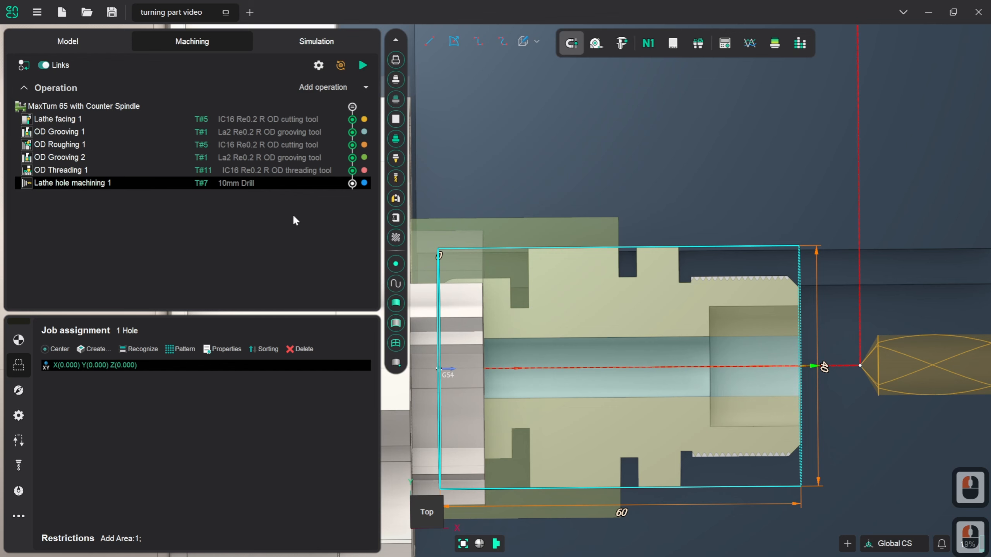
- Simulate the recalculated Lathe hole machining 1 toolpath with drill tip compensation
click(318, 43)
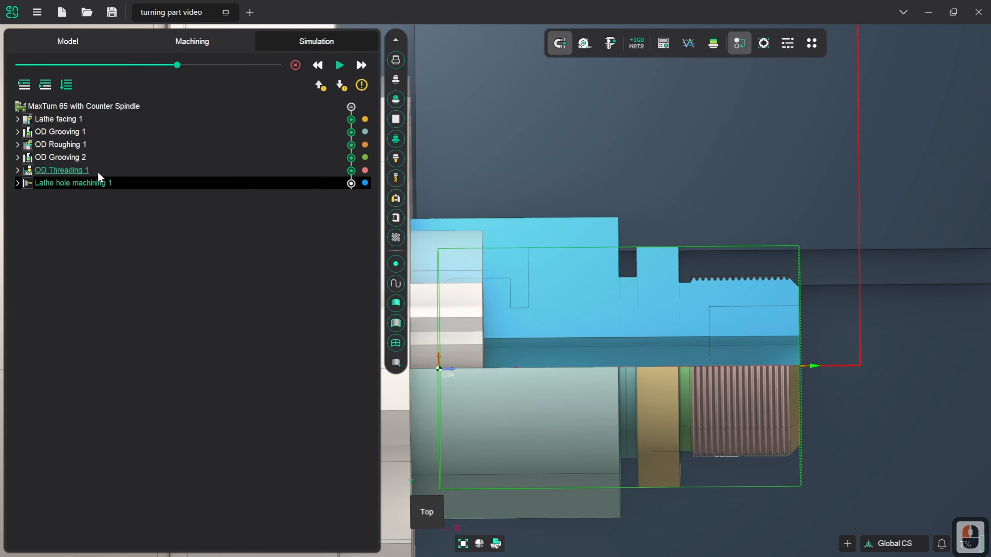
click(340, 66)
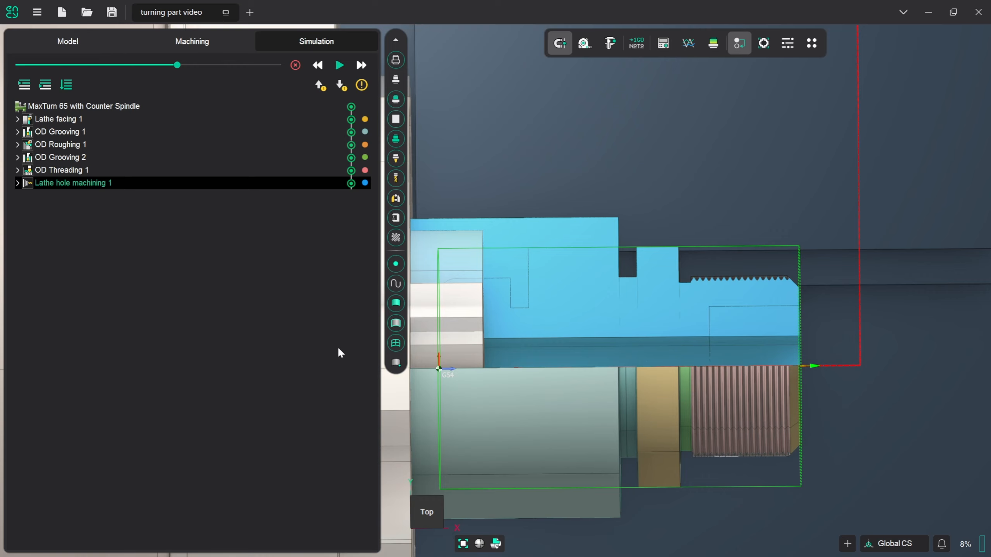
- Add a second Lathe hole machining operation after Lathe hole machining 1
click(224, 43)
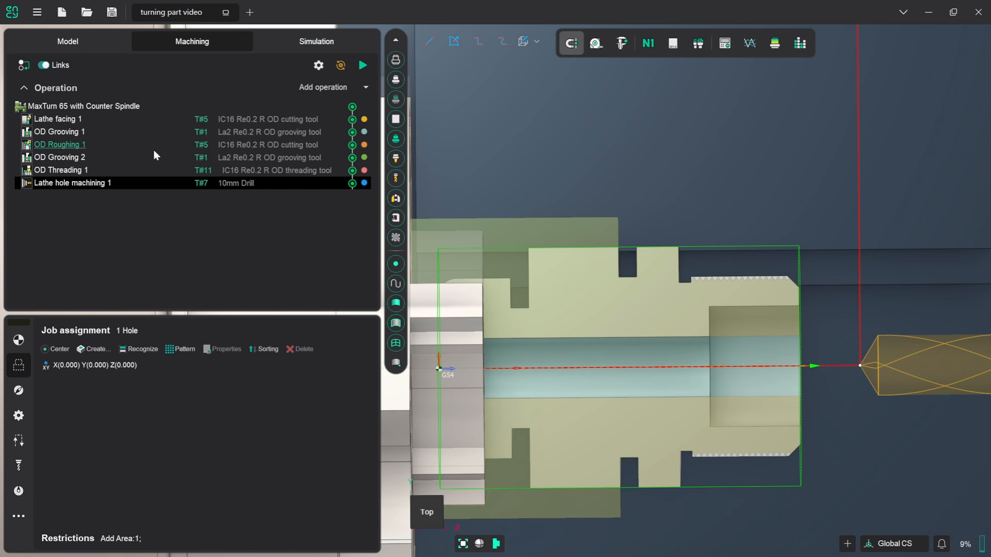
click(365, 88)
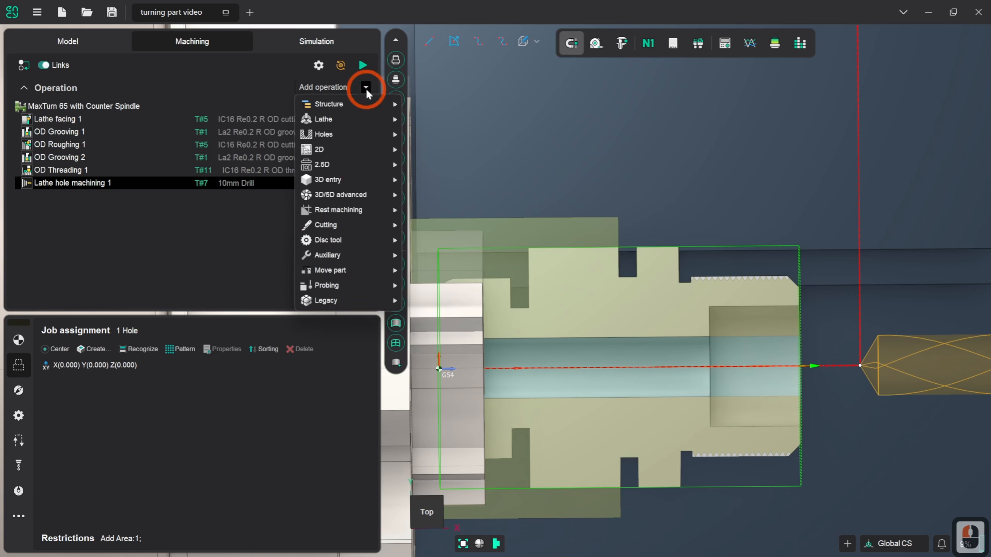
mouse_move(346, 118)
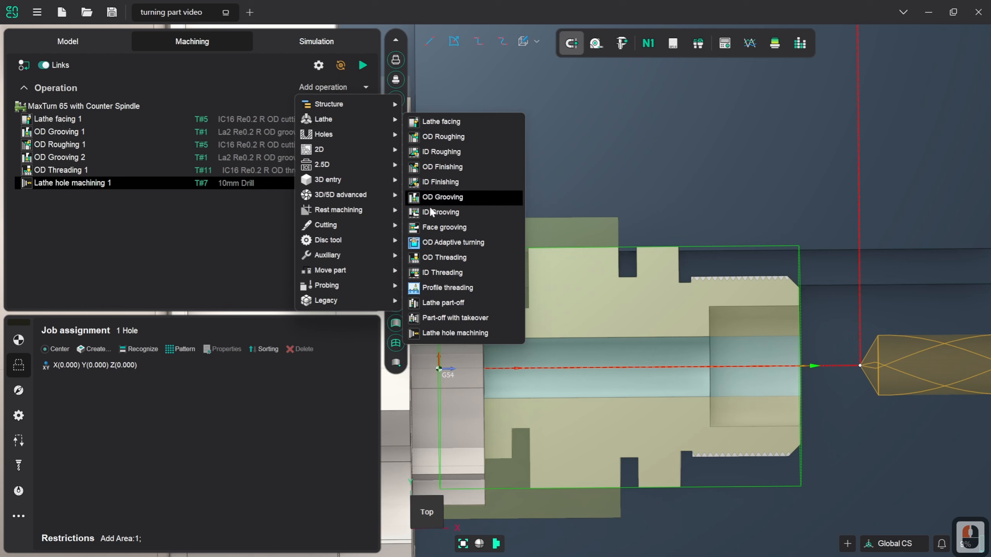
click(444, 333)
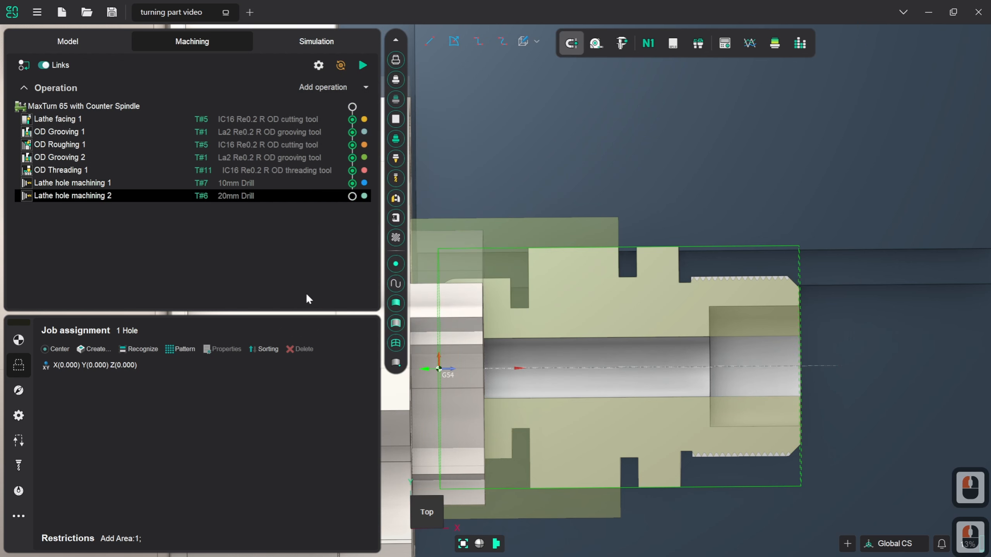
- Assign the 20mm Cylindrical mill from the project tools to Lathe hole machining 2
click(19, 466)
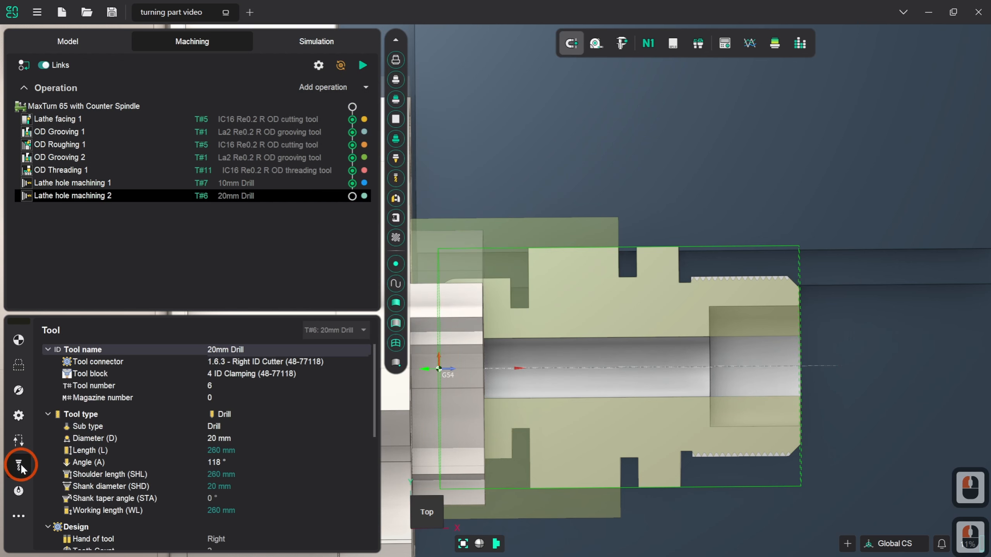
click(337, 330)
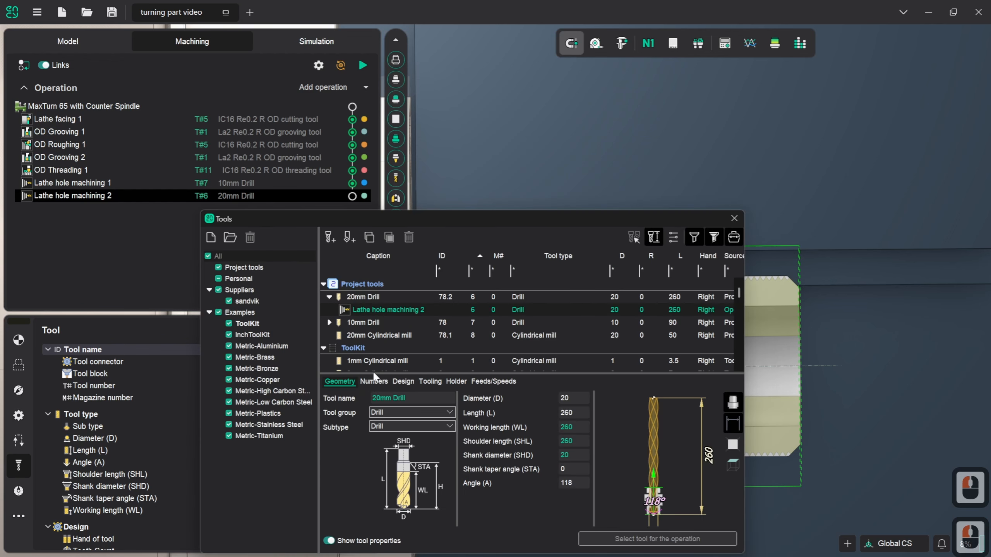
click(409, 336)
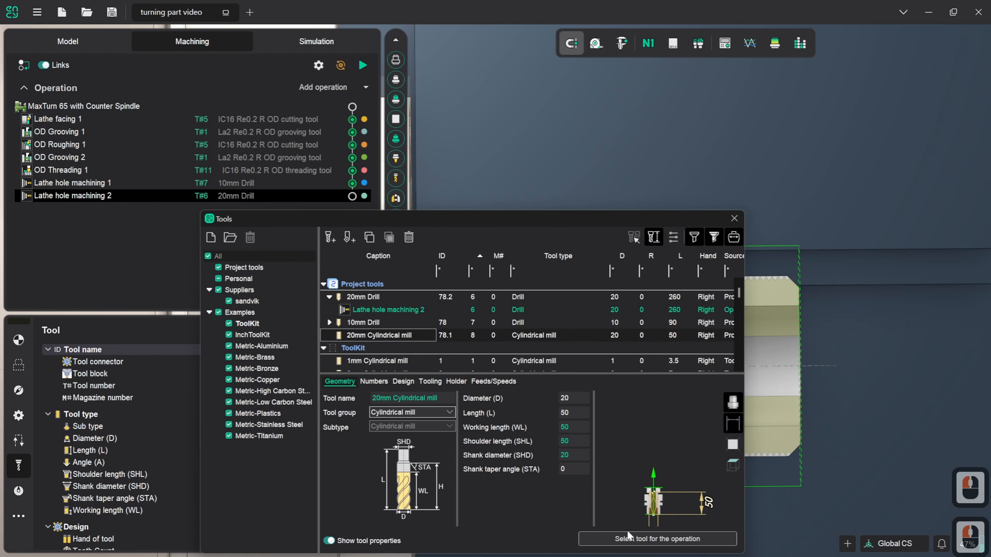
click(657, 540)
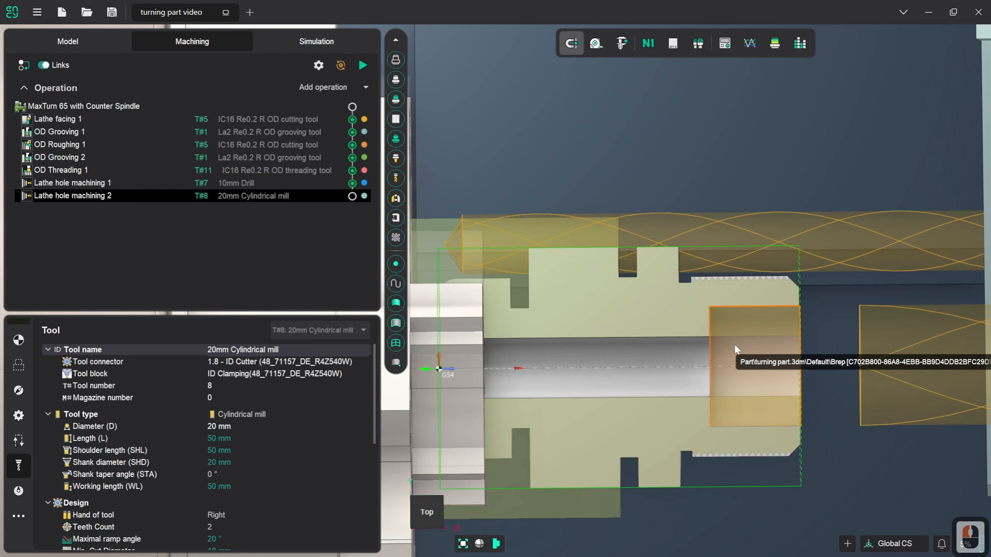
- Move the end plane of Lathe hole machining 2's hole close to the counterbore floor, giving a depth of about 14.81 mm
click(19, 365)
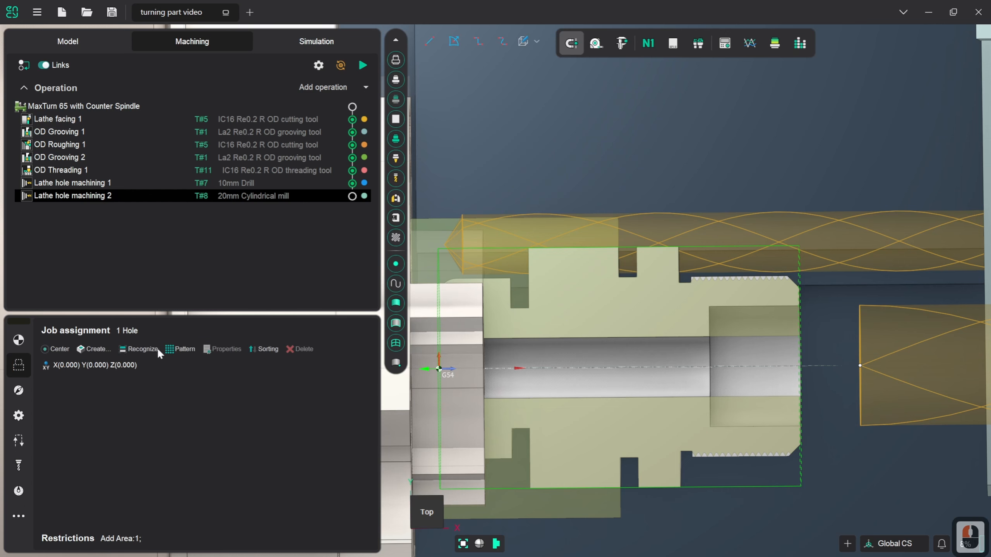
click(93, 364)
click(461, 400)
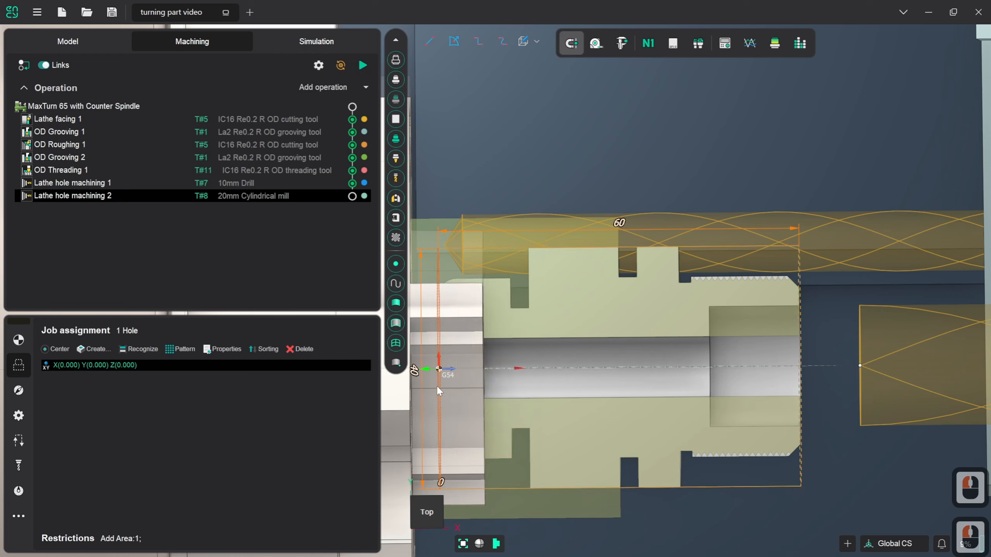
drag(437, 386, 704, 407)
scroll(714, 408, up, 5)
scroll(705, 409, down, 3)
scroll(705, 408, down, 1)
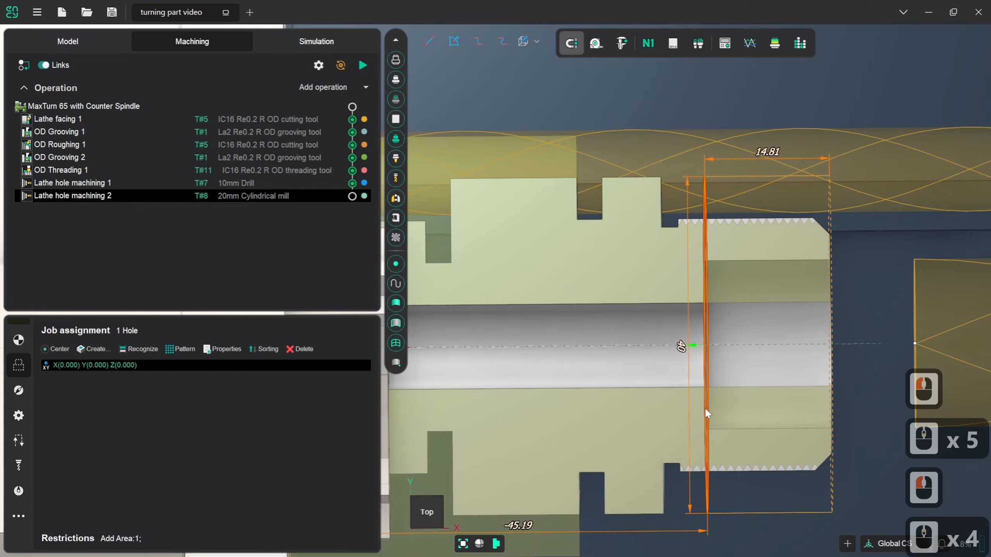
- Adjust the hole's end plane to the counterbore floor for a 15 mm depth and calculate the Lathe hole machining 2 toolpath
scroll(709, 199, up, 2)
scroll(710, 200, down, 2)
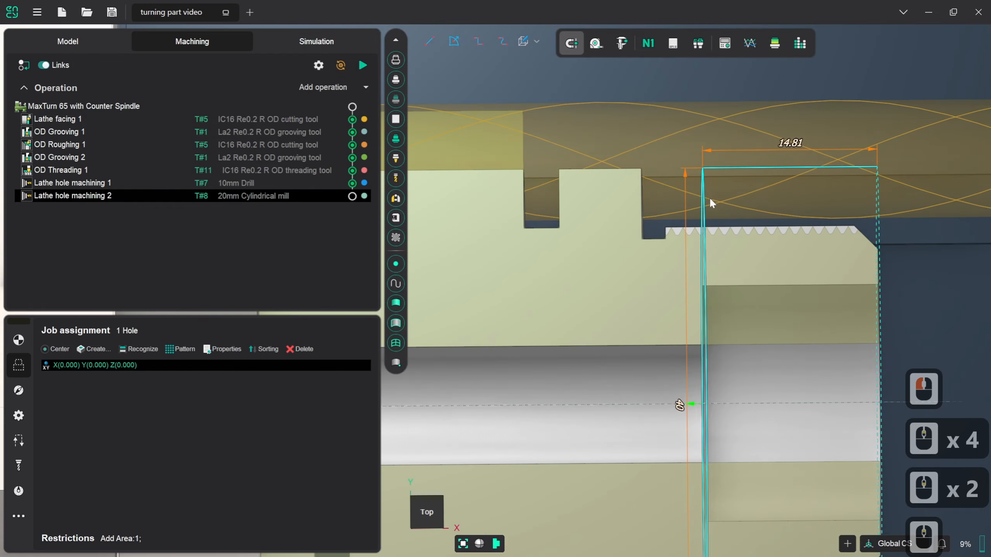
click(428, 519)
click(428, 519)
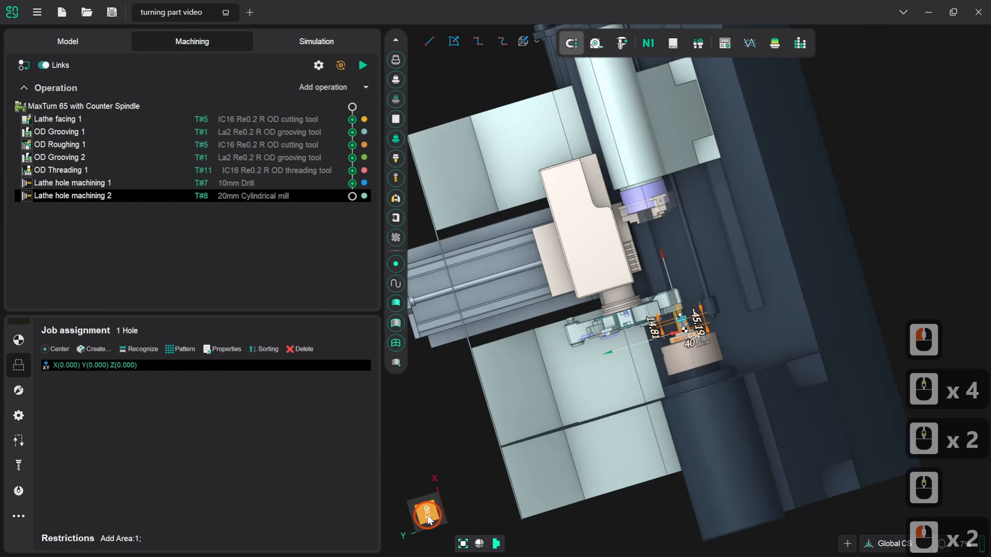
click(428, 519)
click(429, 520)
scroll(613, 341, up, 9)
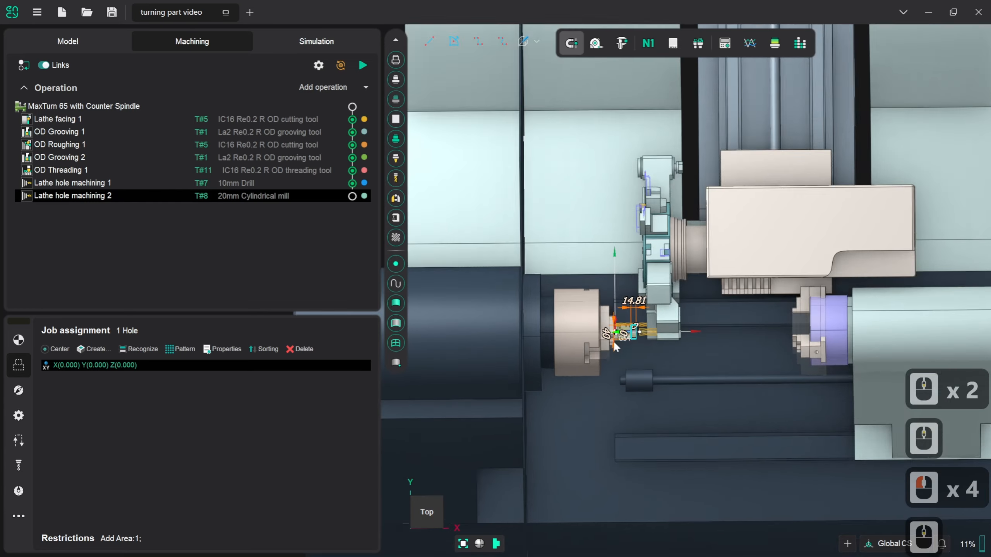
scroll(655, 352, up, 3)
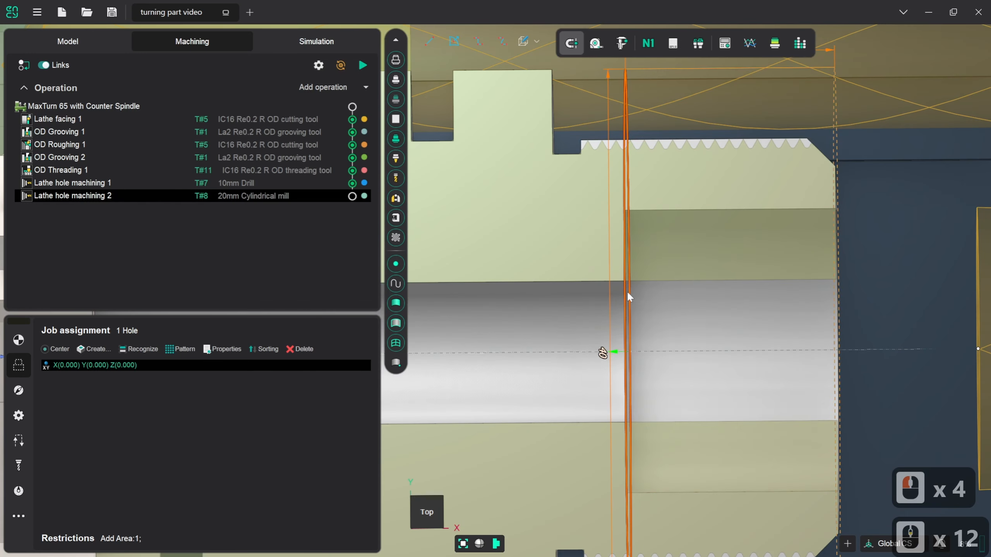
scroll(628, 200, down, 1)
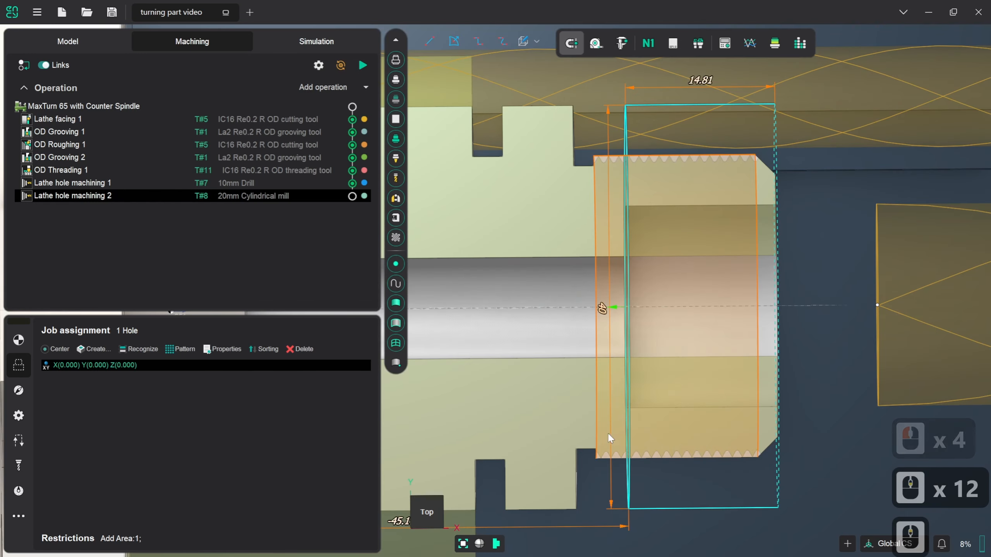
scroll(625, 516, up, 2)
scroll(633, 486, down, 2)
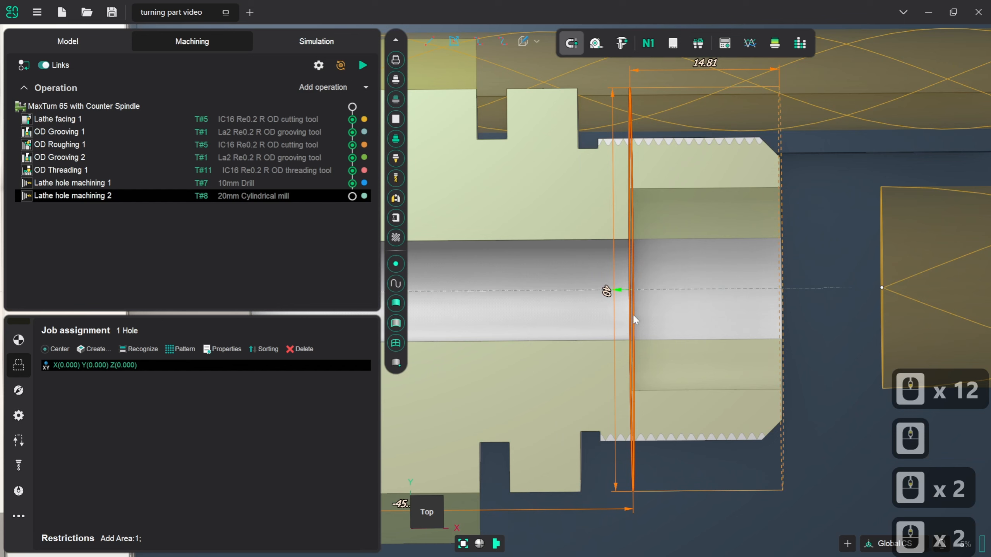
click(633, 316)
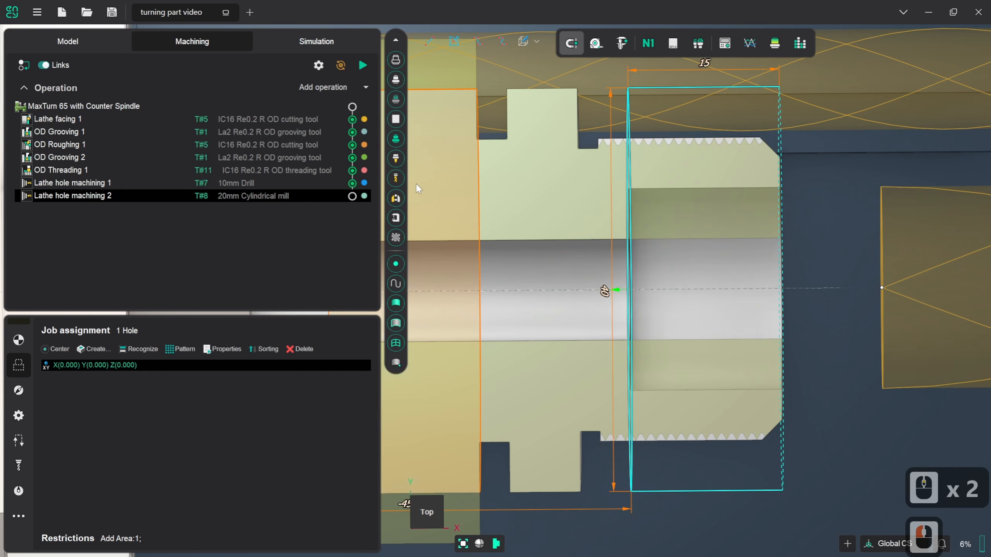
click(362, 65)
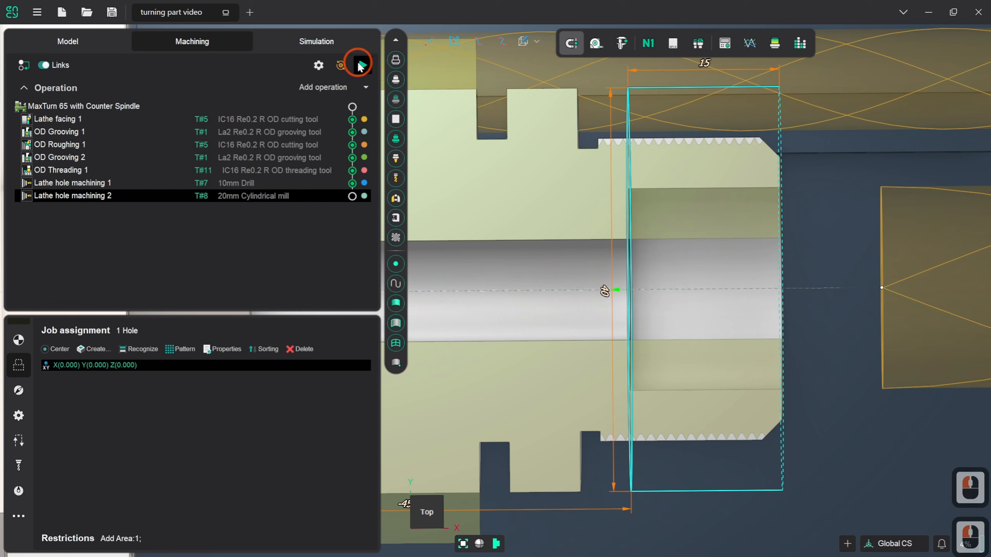
- Review and accept the hole's properties with drill tip compensation off, and recalculate the Lathe hole machining 2 toolpath
click(216, 350)
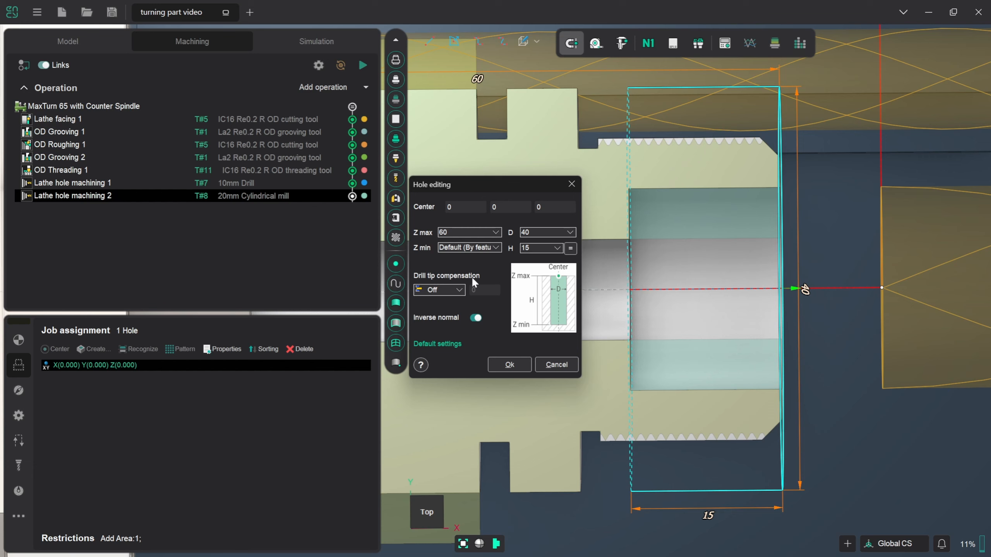
click(507, 365)
click(262, 250)
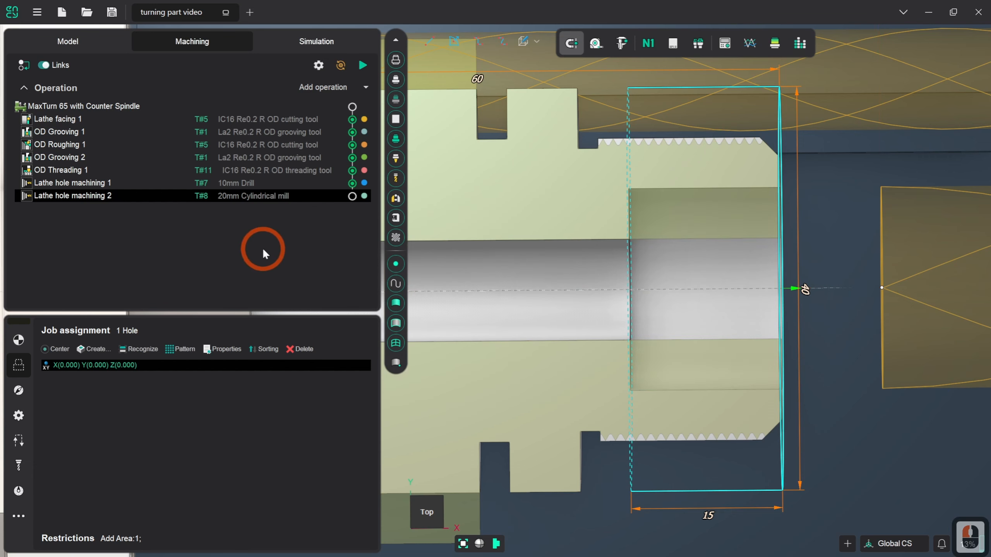
click(362, 65)
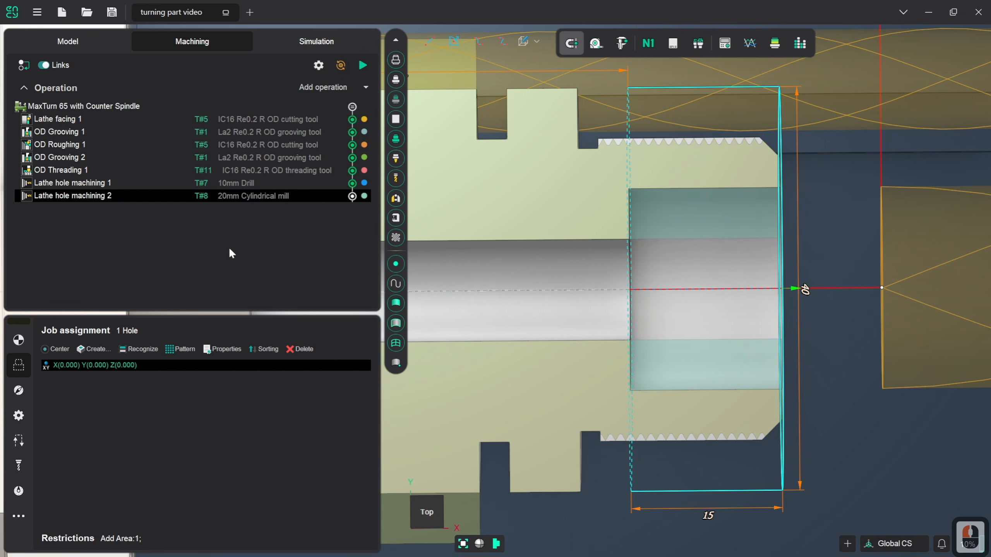
- Set the drilling type of Lathe hole machining 2 to Chip removing and recalculate its toolpath
click(19, 394)
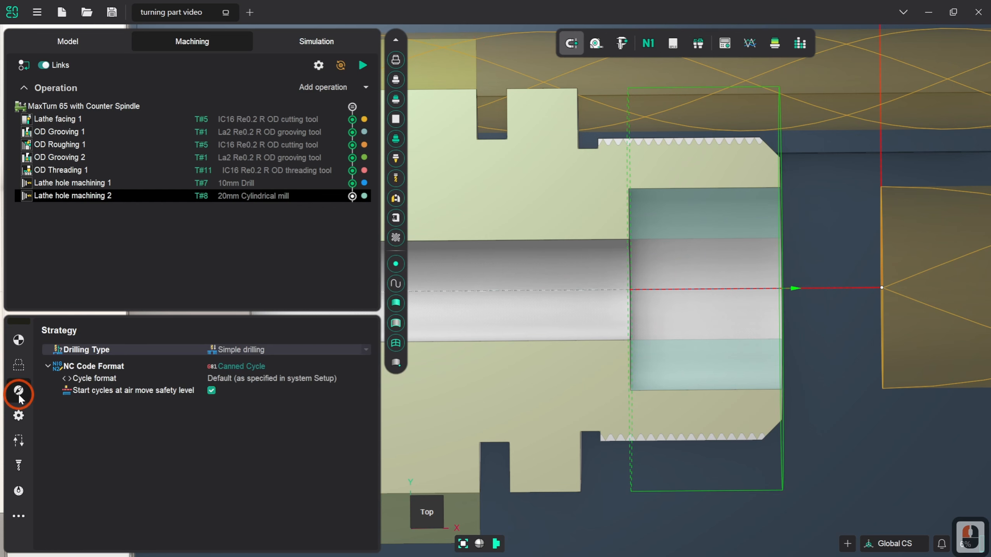
click(271, 349)
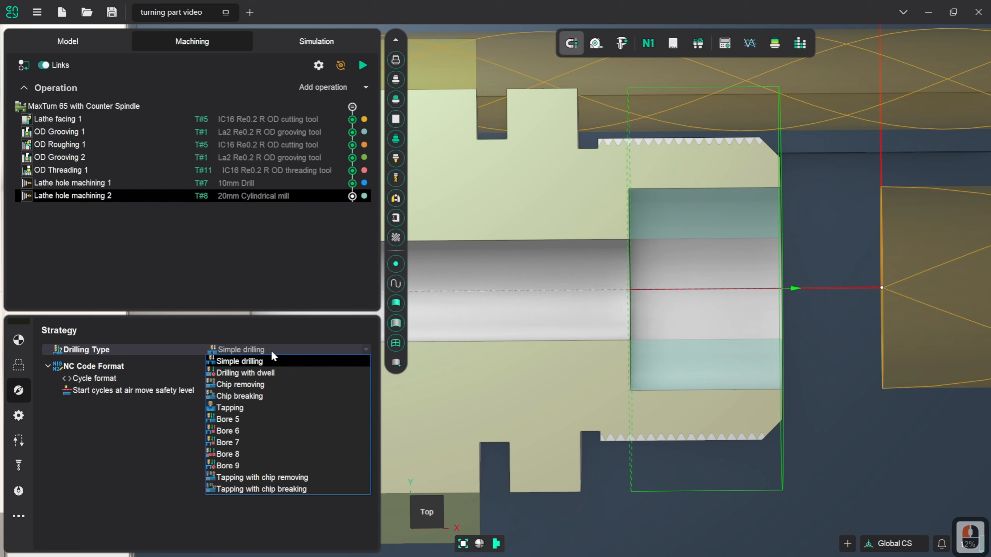
click(278, 385)
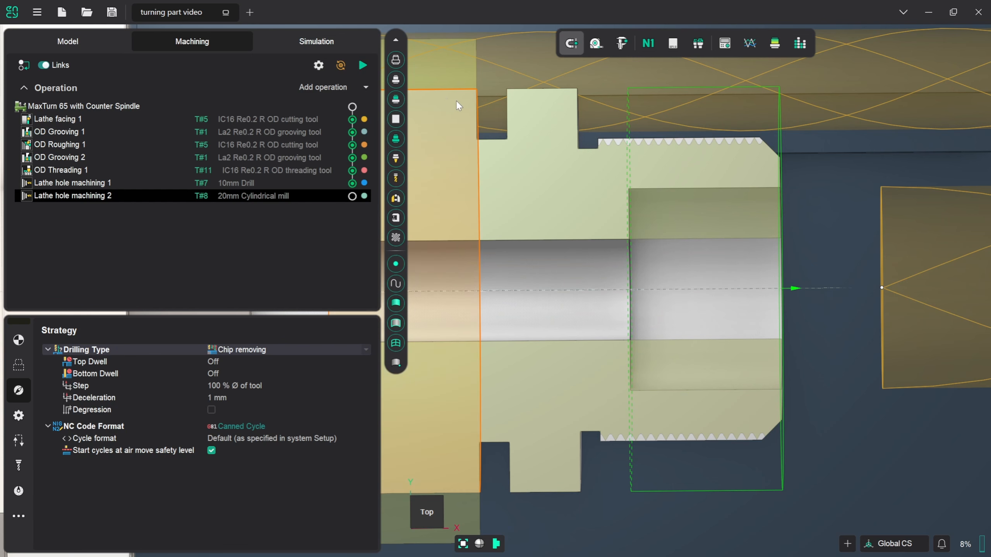
click(362, 65)
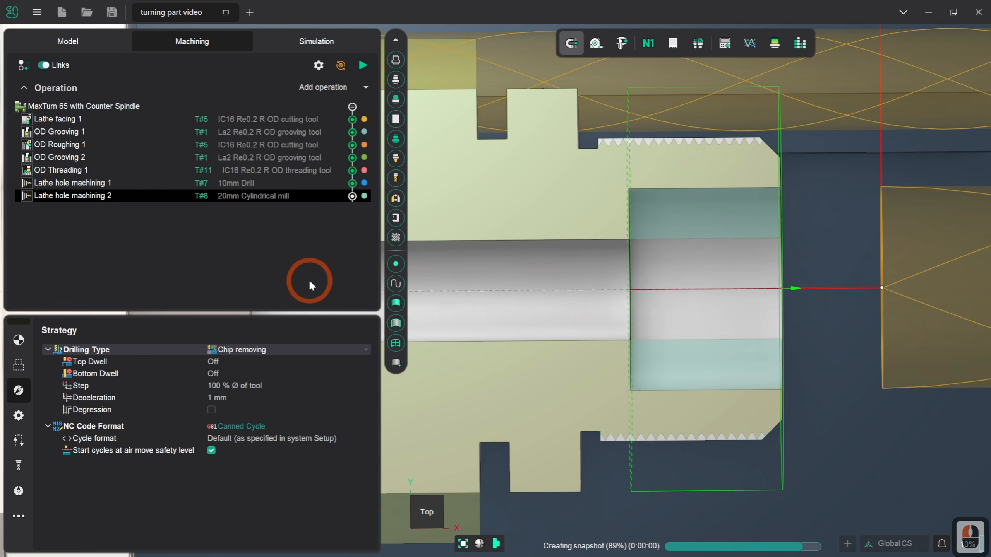
- Simulate the Lathe hole machining 2 chip-removing cycle at a slightly reduced simulation speed
click(319, 42)
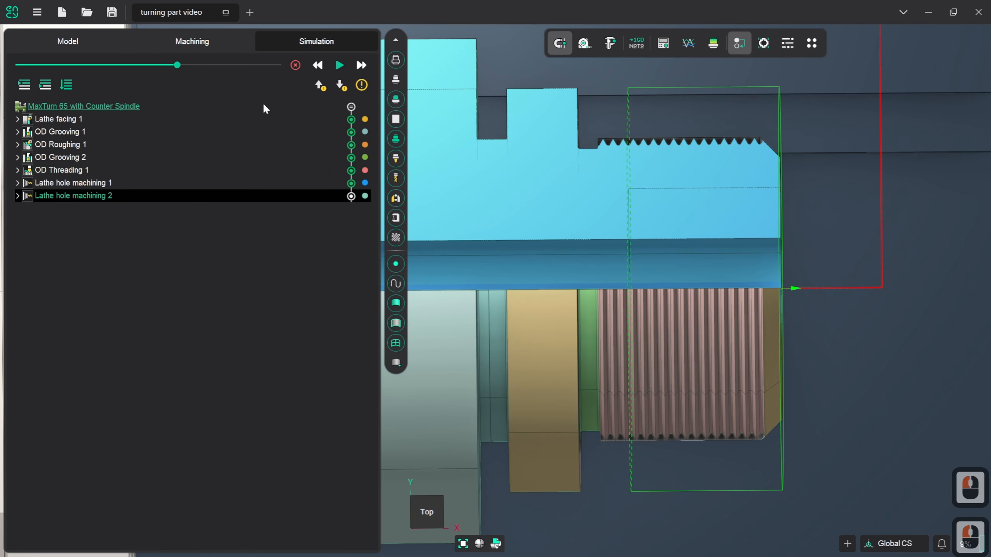
drag(178, 64, 160, 66)
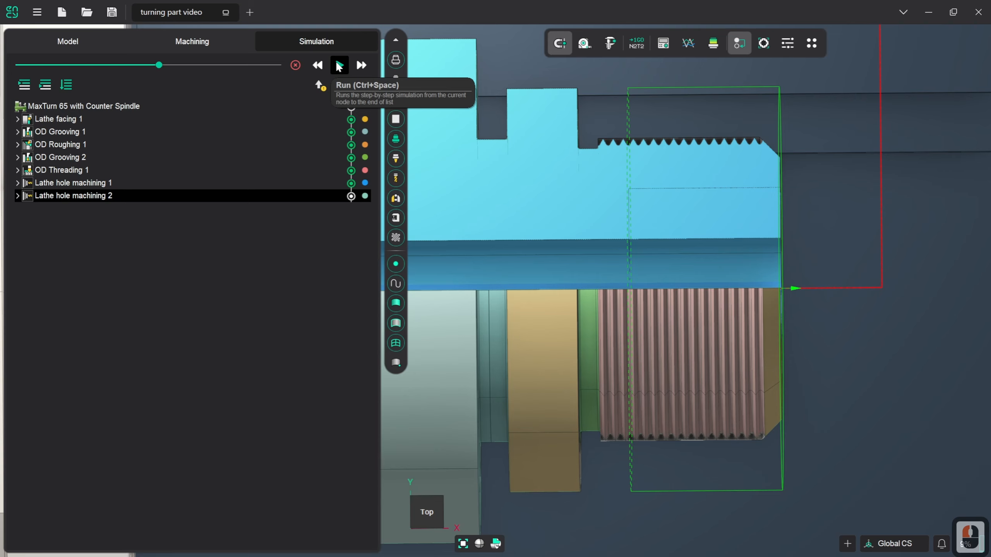
click(338, 65)
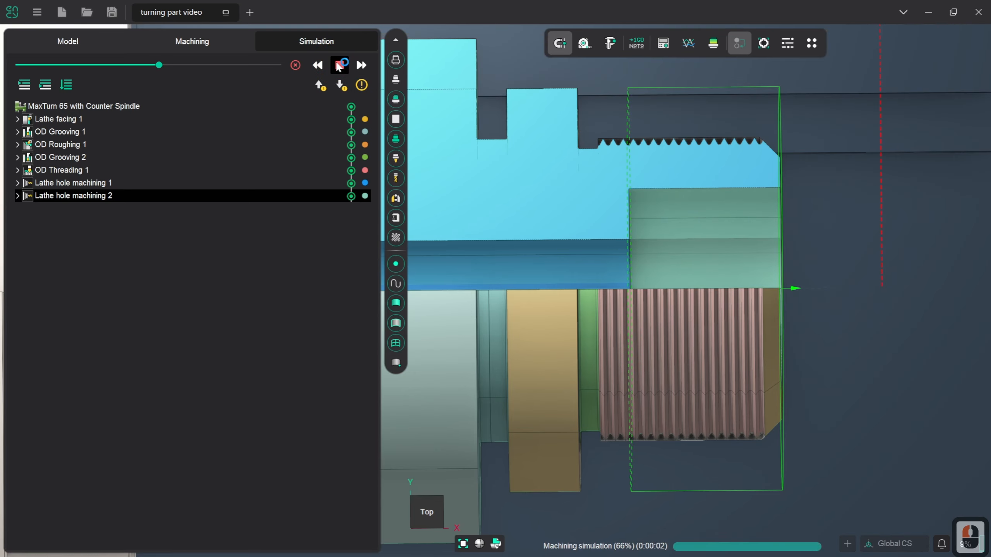
- Set the drilling step of Lathe hole machining 2 to 25% of the tool diameter and recalculate its toolpath
click(221, 43)
click(394, 421)
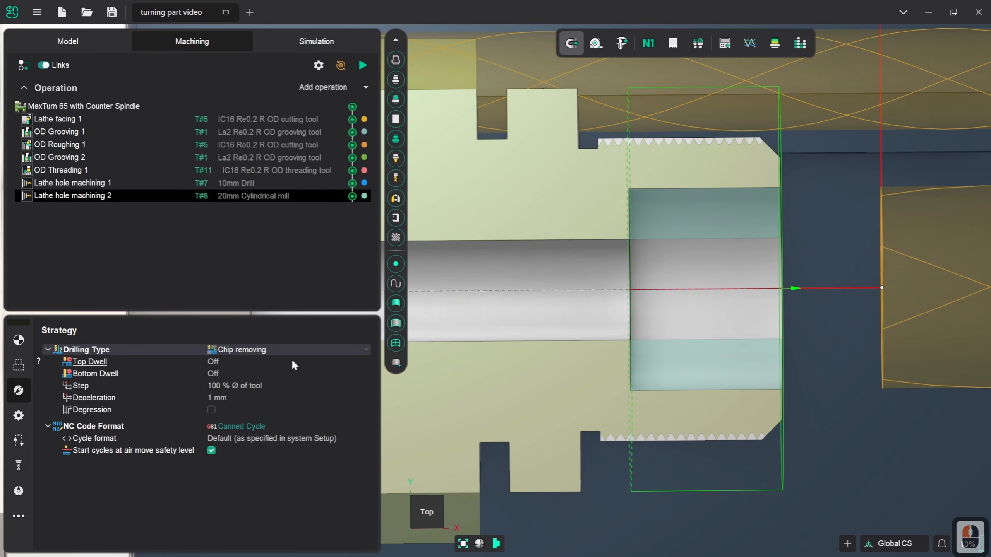
click(258, 385)
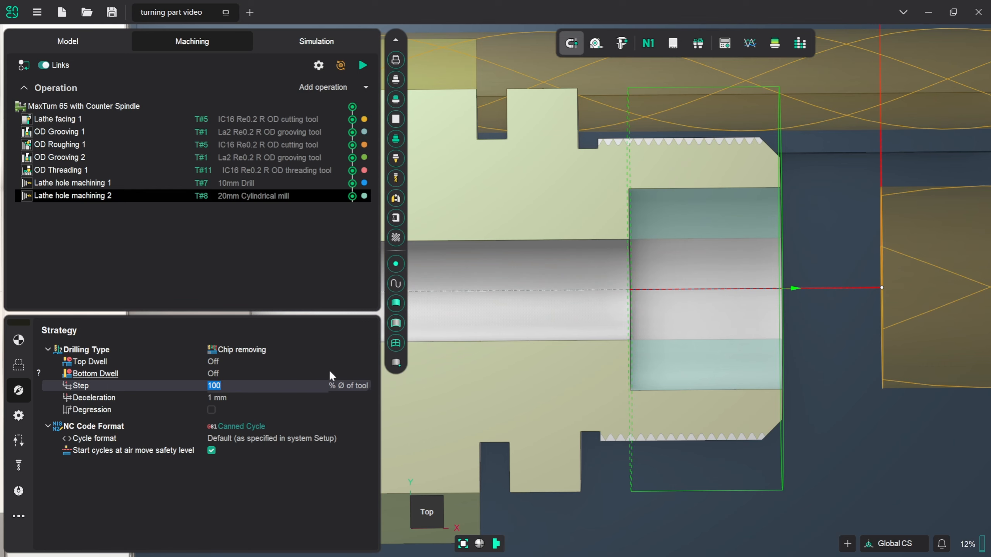
text(25)
key(Return)
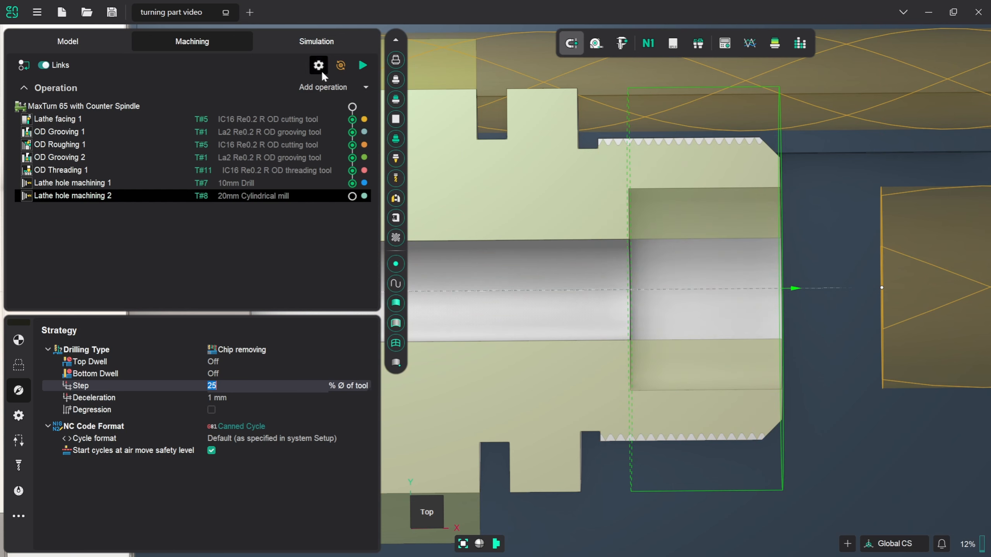
click(361, 65)
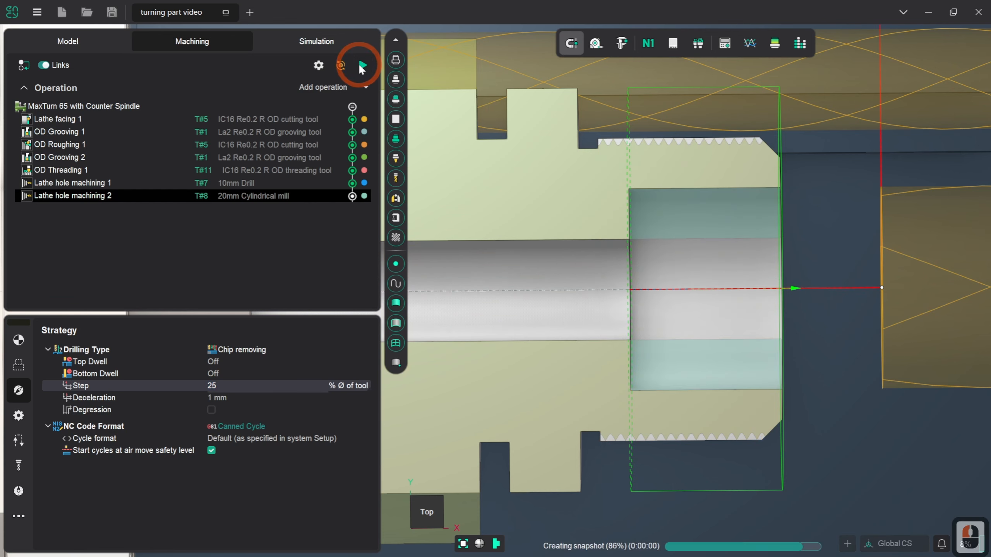
- Reset the simulation result of Lathe hole machining 2 and simulate the counterbore machining again
click(349, 41)
click(350, 197)
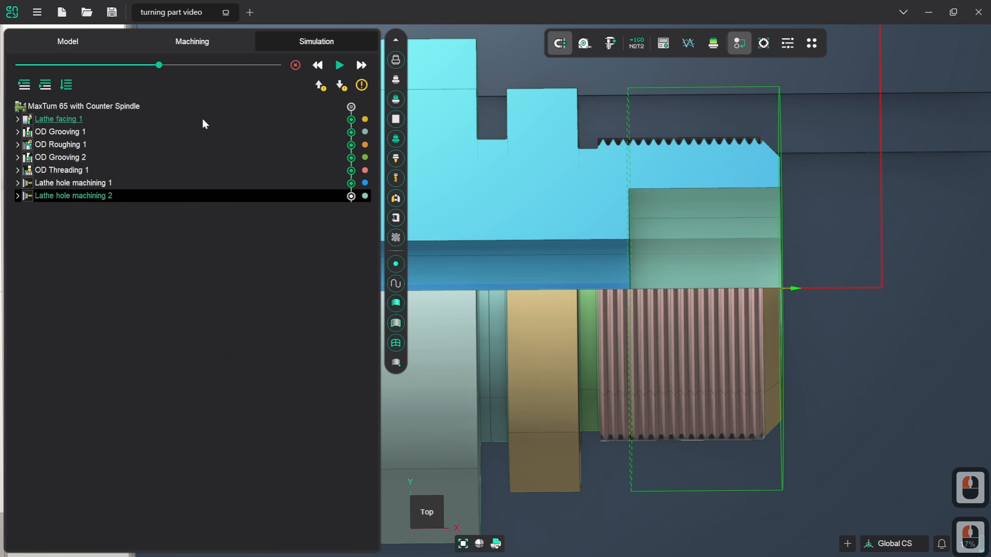
click(296, 65)
click(49, 84)
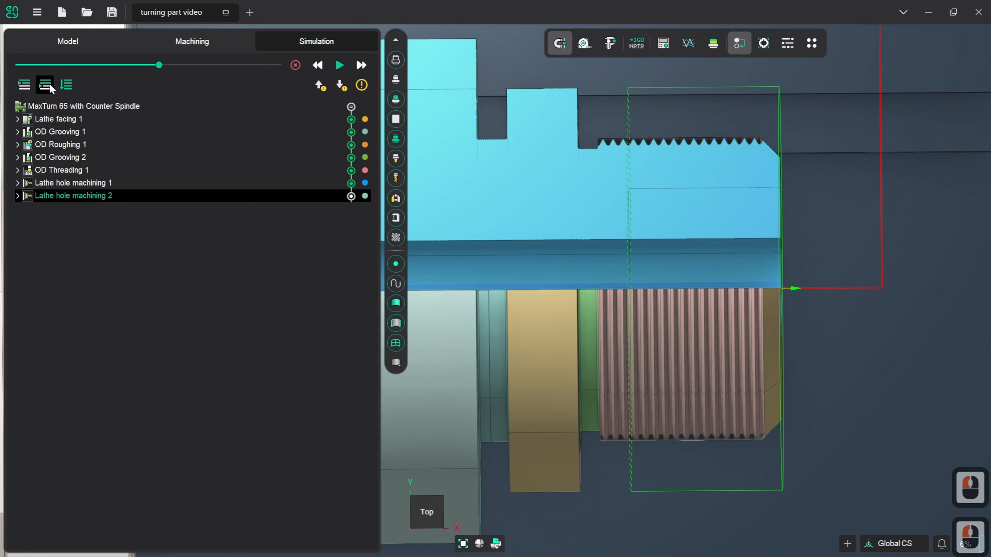
click(338, 70)
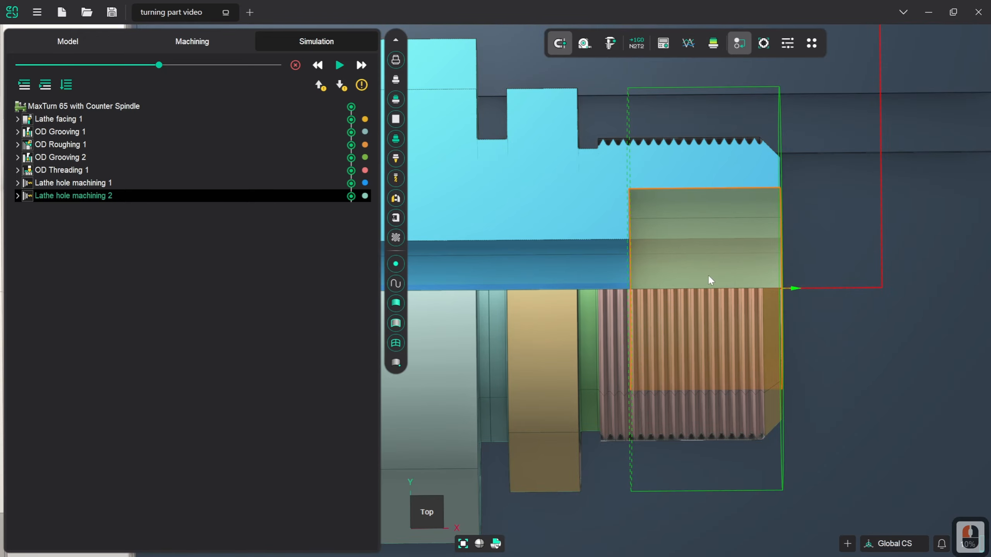
- Return to the machining operations and fit the entire lathe in the view
click(228, 41)
click(593, 413)
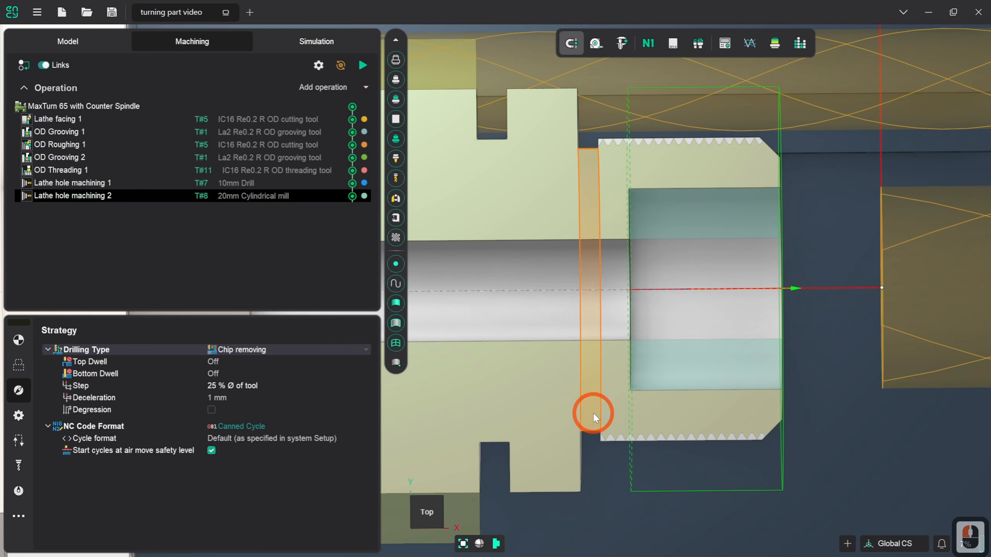
click(463, 544)
click(616, 477)
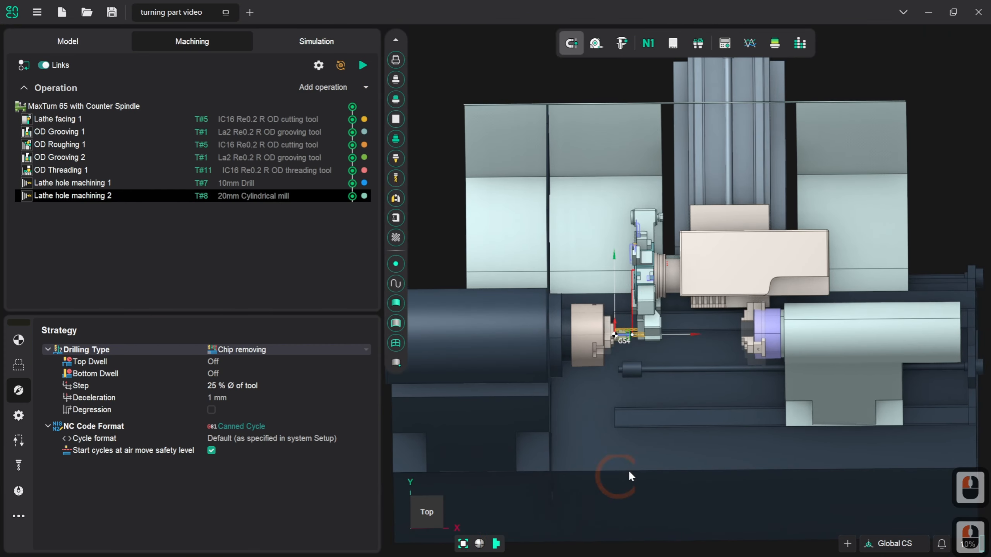